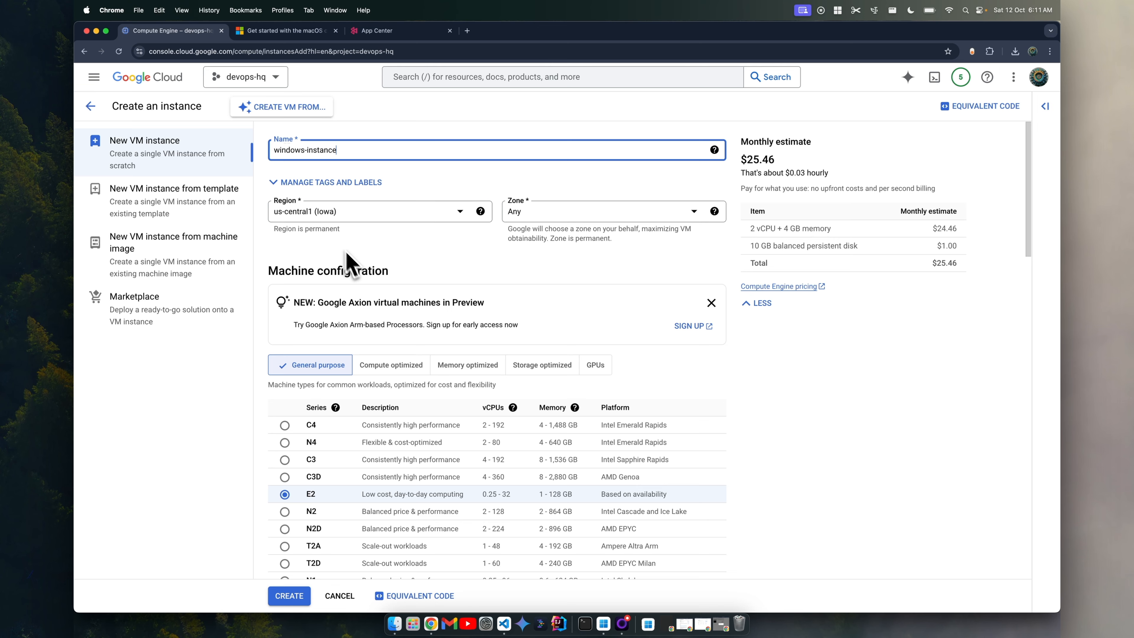
Change the new VM's boot disk image to Windows Server, using Windows Server 2022 Datacenter on a 50 GB balanced persistent disk.
{"action": "scroll", "coordinate": [351, 263], "scroll_direction": "down", "scroll_amount": 8}
{"action": "scroll", "coordinate": [367, 274], "scroll_direction": "up", "scroll_amount": 8}
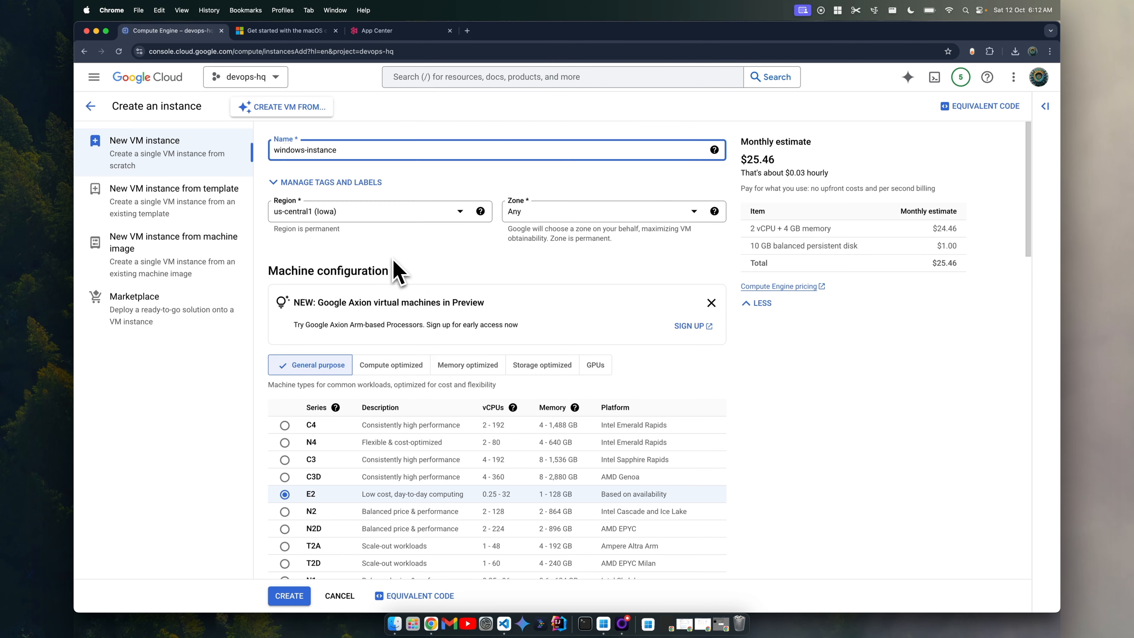
{"action": "scroll", "coordinate": [396, 271], "scroll_direction": "down", "scroll_amount": 2}
{"action": "scroll", "coordinate": [372, 392], "scroll_direction": "down", "scroll_amount": 5}
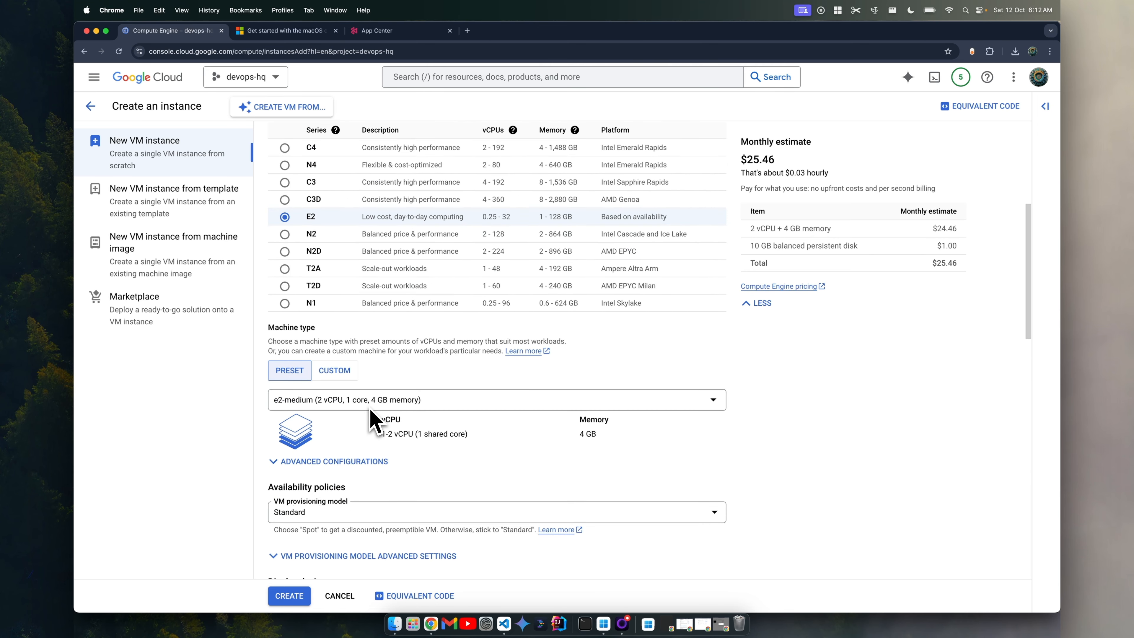
{"action": "scroll", "coordinate": [392, 375], "scroll_direction": "down", "scroll_amount": 7}
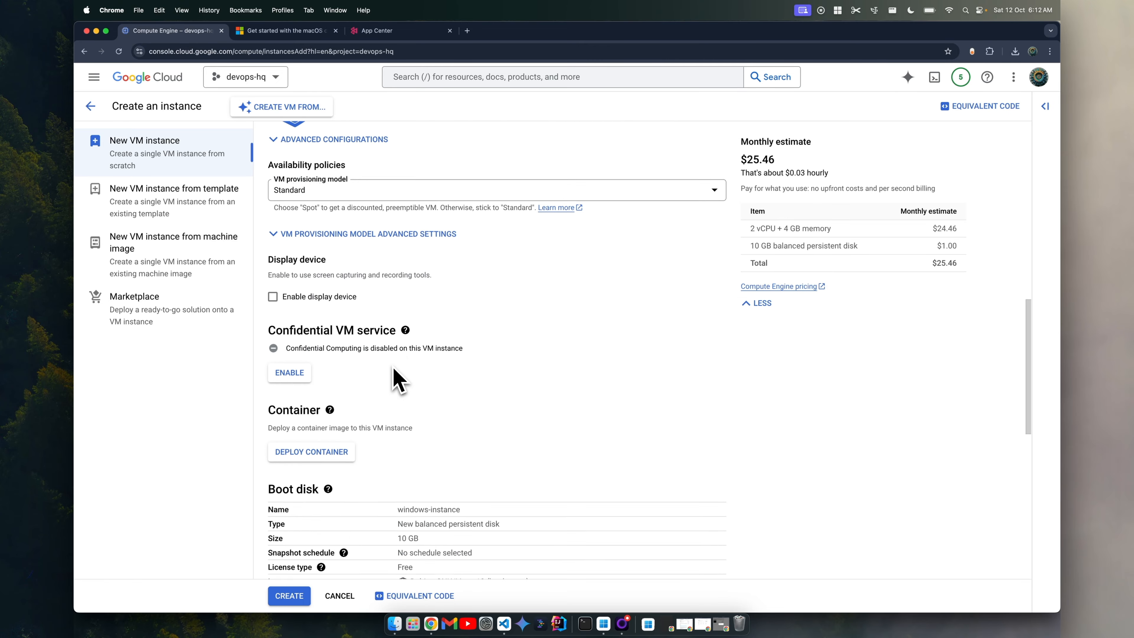
{"action": "scroll", "coordinate": [397, 379], "scroll_direction": "down", "scroll_amount": 4}
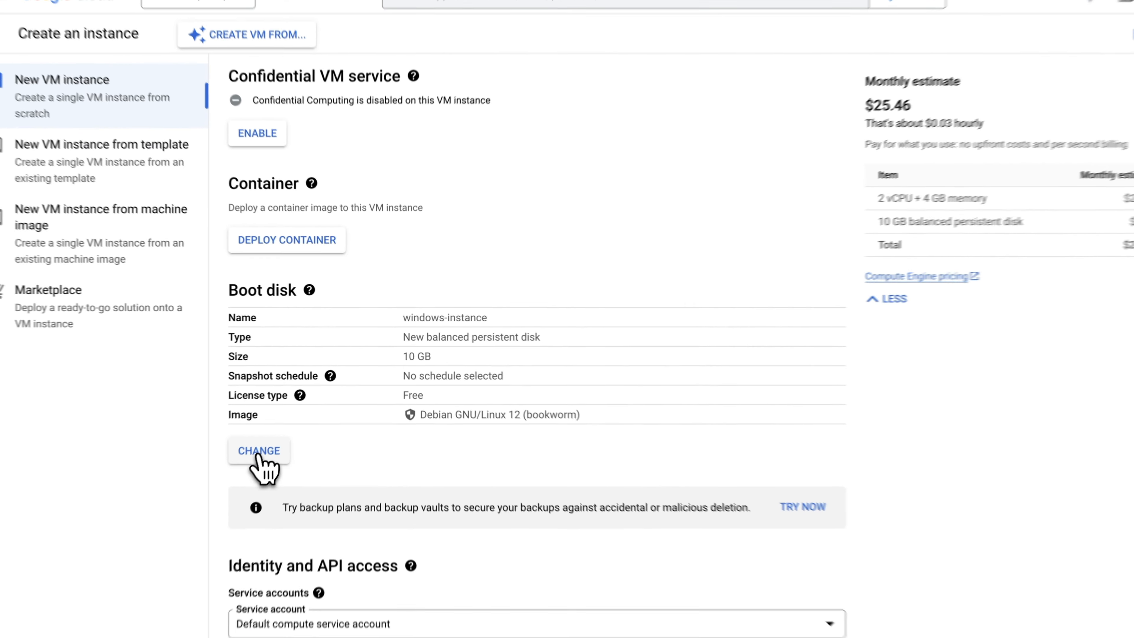
{"action": "left_click", "coordinate": [293, 413]}
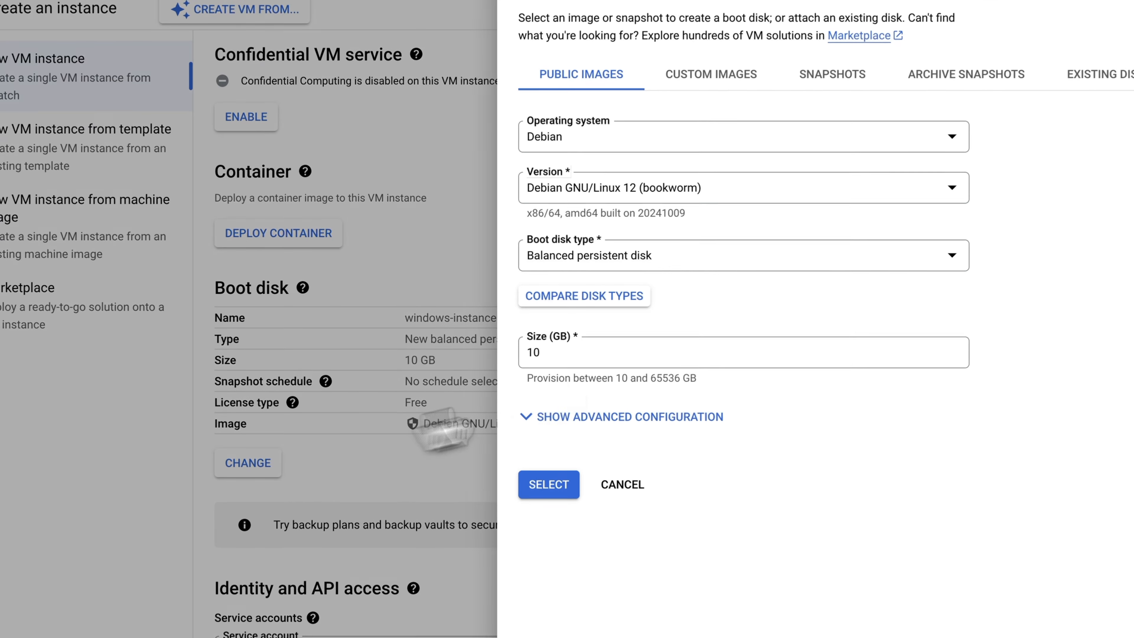
{"action": "left_click", "coordinate": [637, 141]}
{"action": "scroll", "coordinate": [646, 330], "scroll_direction": "down", "scroll_amount": 5}
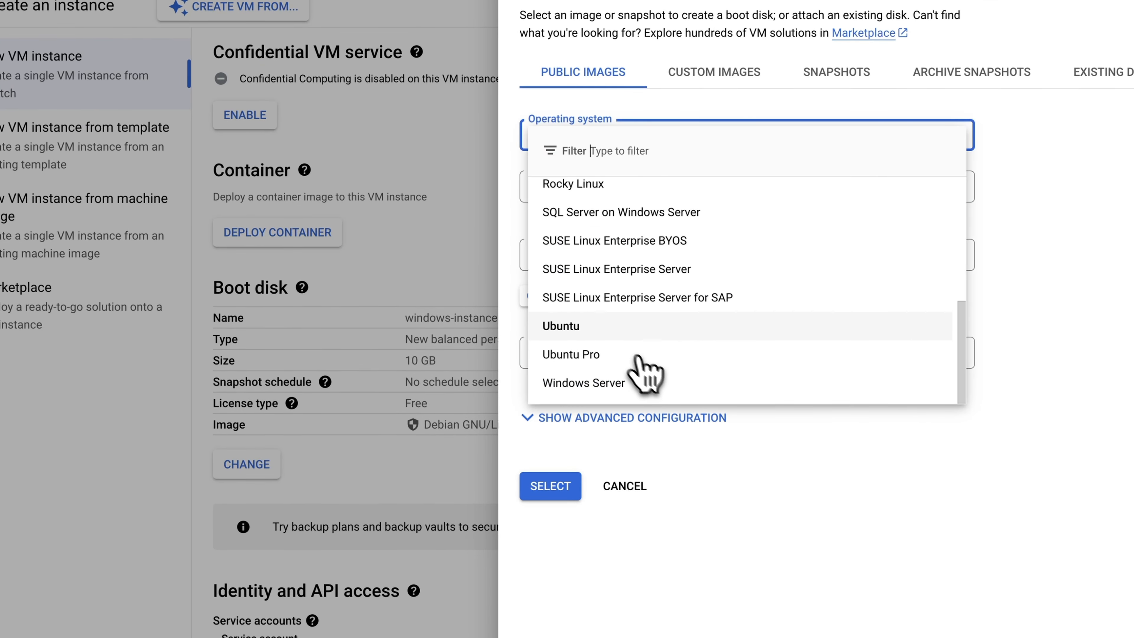
{"action": "left_click", "coordinate": [609, 382]}
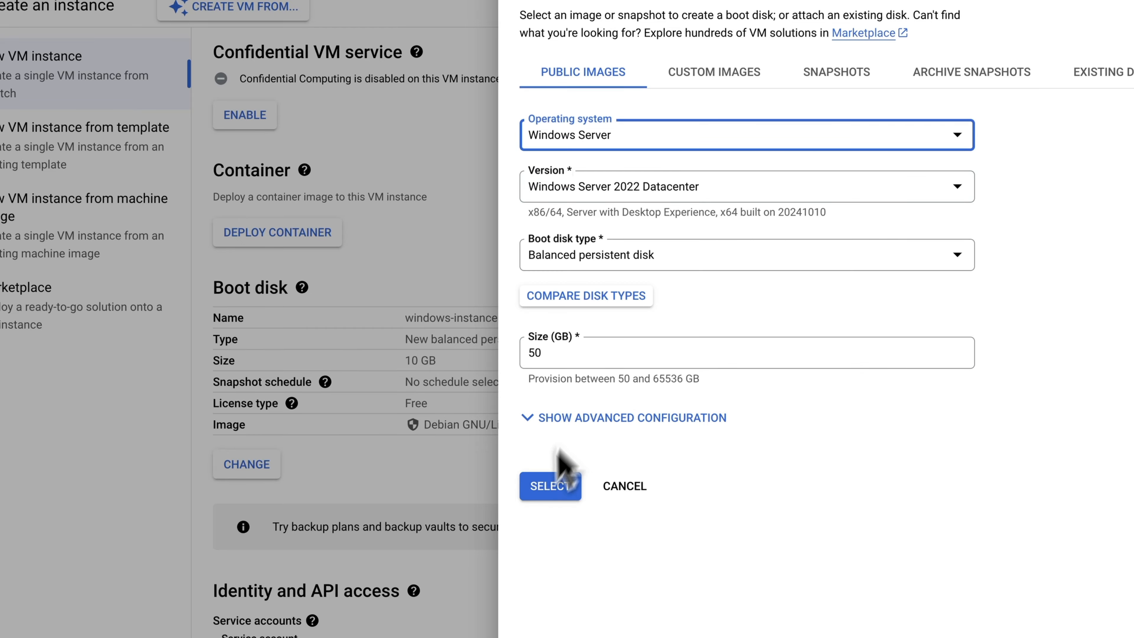
{"action": "left_click", "coordinate": [552, 487]}
Create the windows-instance VM with default API access and no additional firewall options.
{"action": "scroll", "coordinate": [442, 294], "scroll_direction": "down", "scroll_amount": 3}
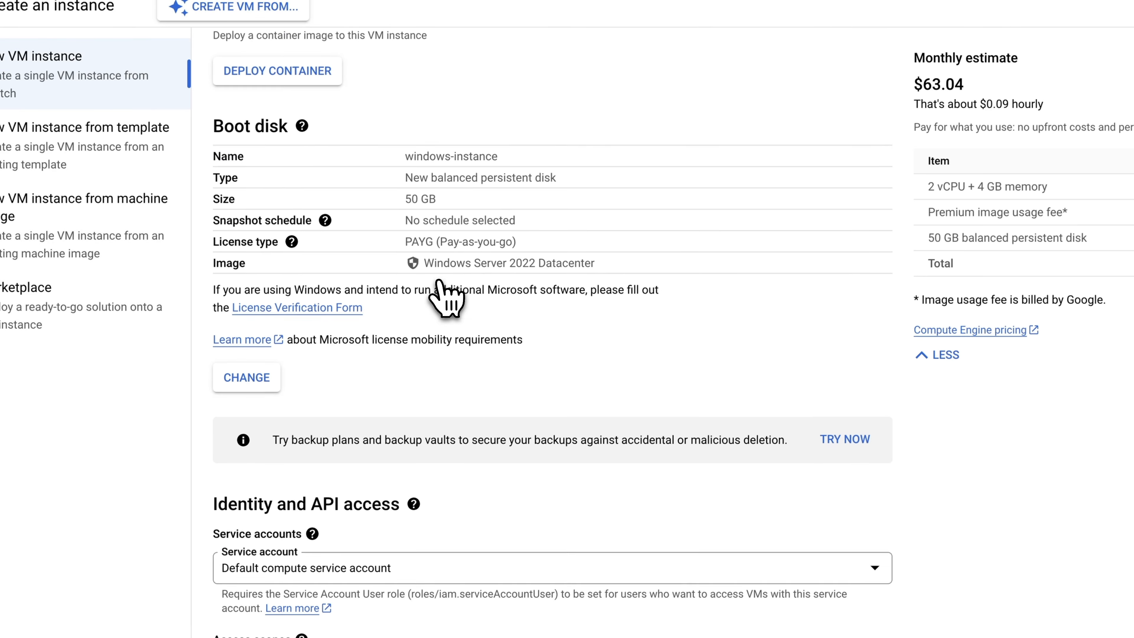
{"action": "scroll", "coordinate": [442, 295], "scroll_direction": "down", "scroll_amount": 5}
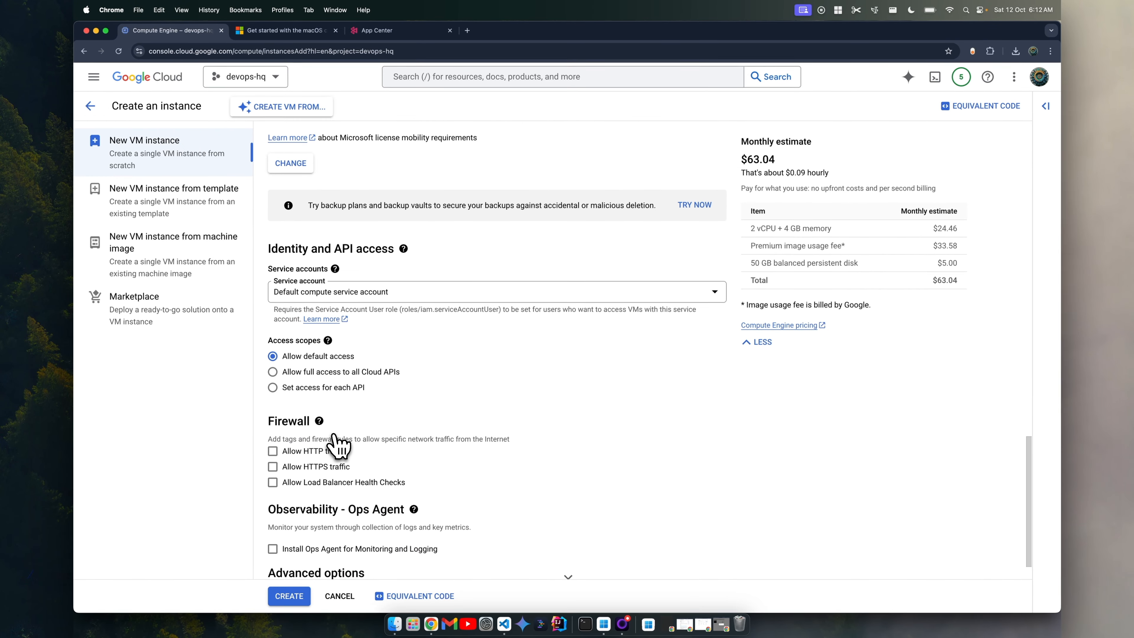
{"action": "left_click", "coordinate": [290, 596]}
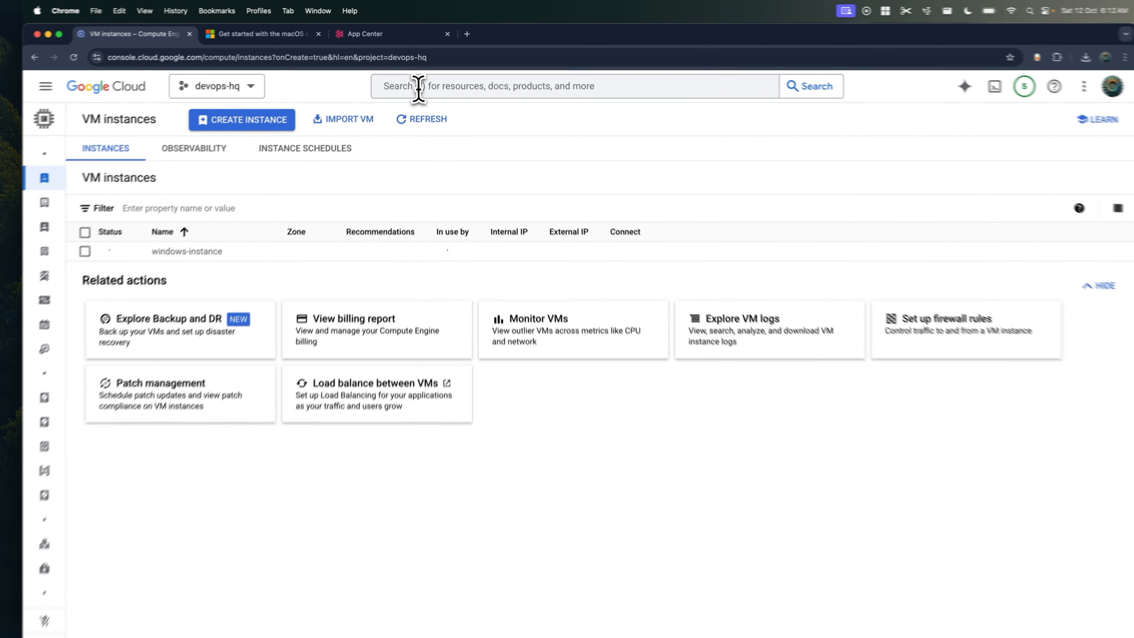
Search the console for Filestore, open it and enable the Cloud Filestore API for the project.
{"action": "left_click", "coordinate": [424, 76]}
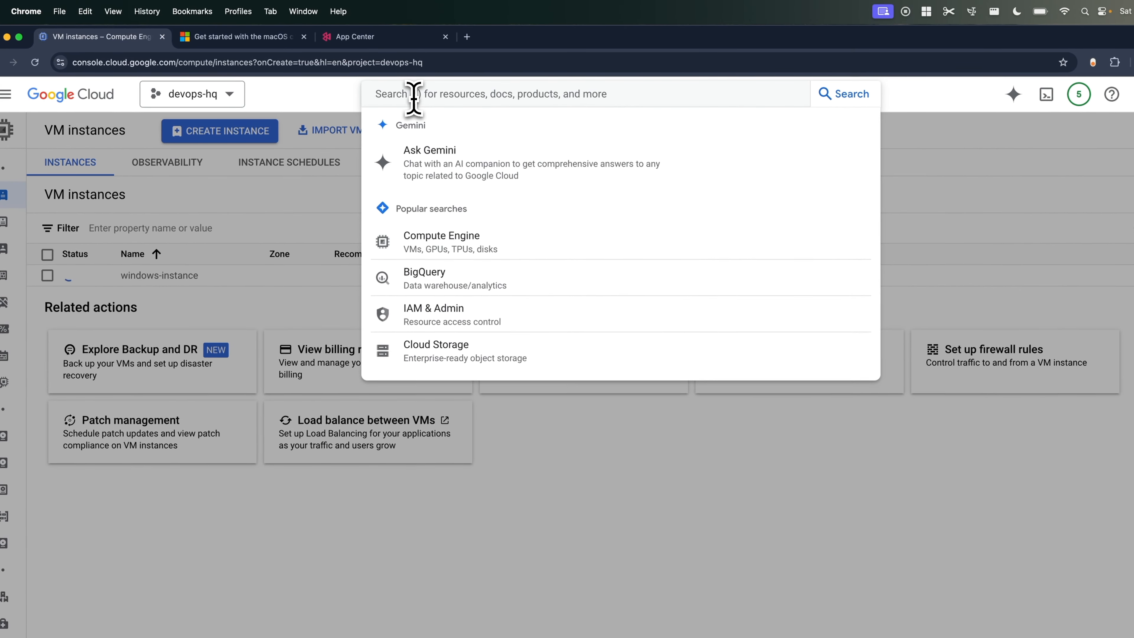
{"action": "type", "text": "filest"}
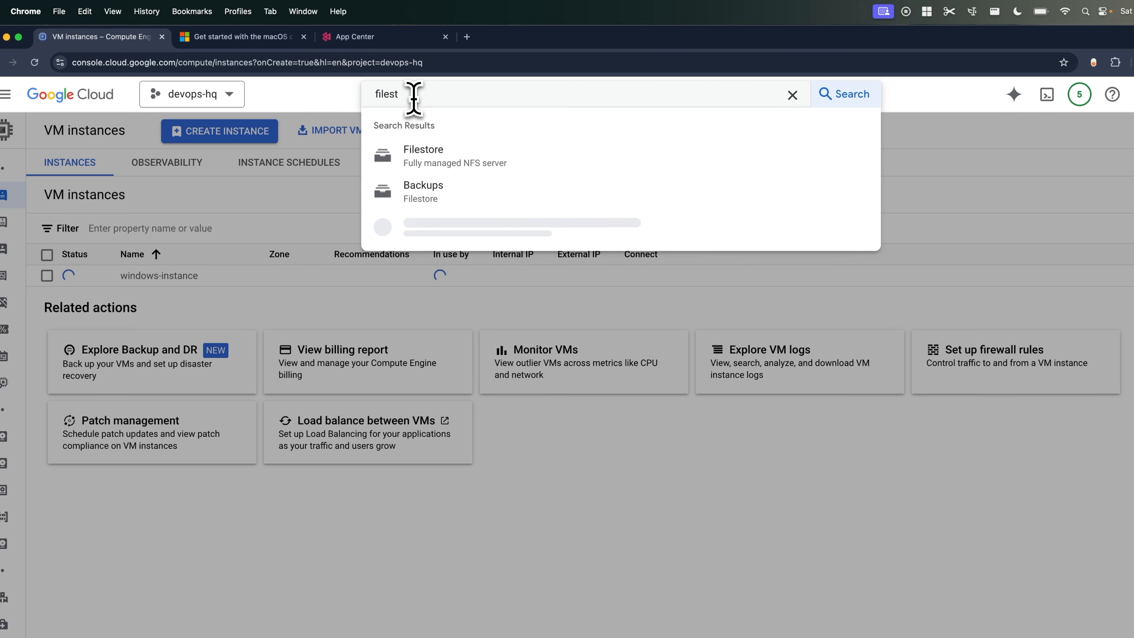
{"action": "left_click", "coordinate": [431, 166]}
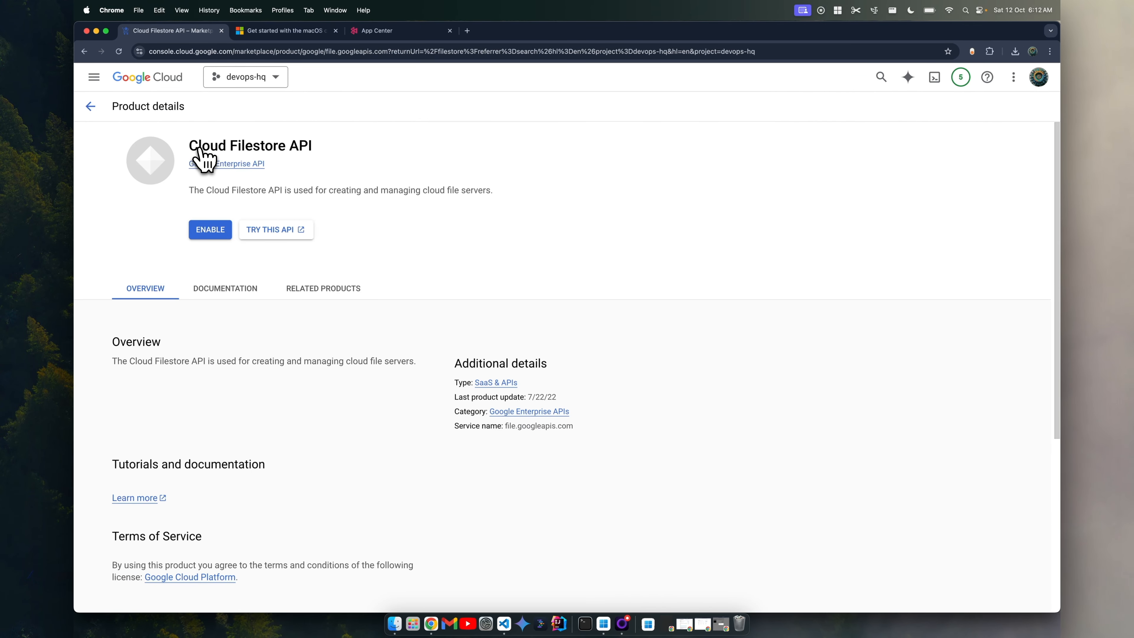
{"action": "left_click", "coordinate": [209, 234]}
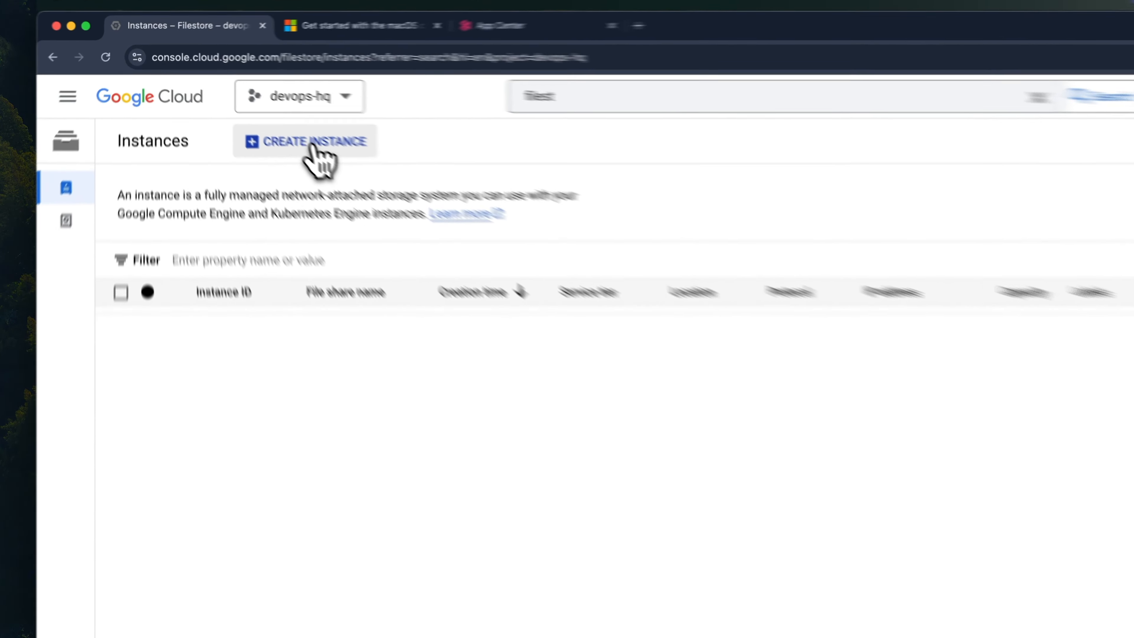
Start creating a Filestore instance and set its instance ID to filestore.
{"action": "left_click", "coordinate": [250, 107]}
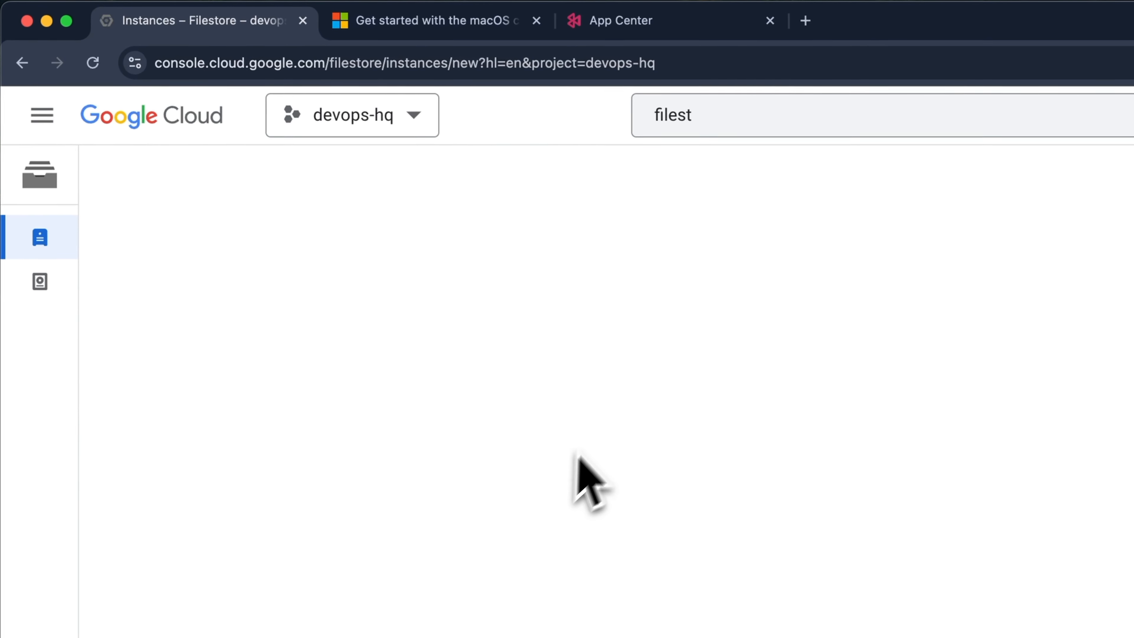
{"action": "left_click", "coordinate": [273, 310]}
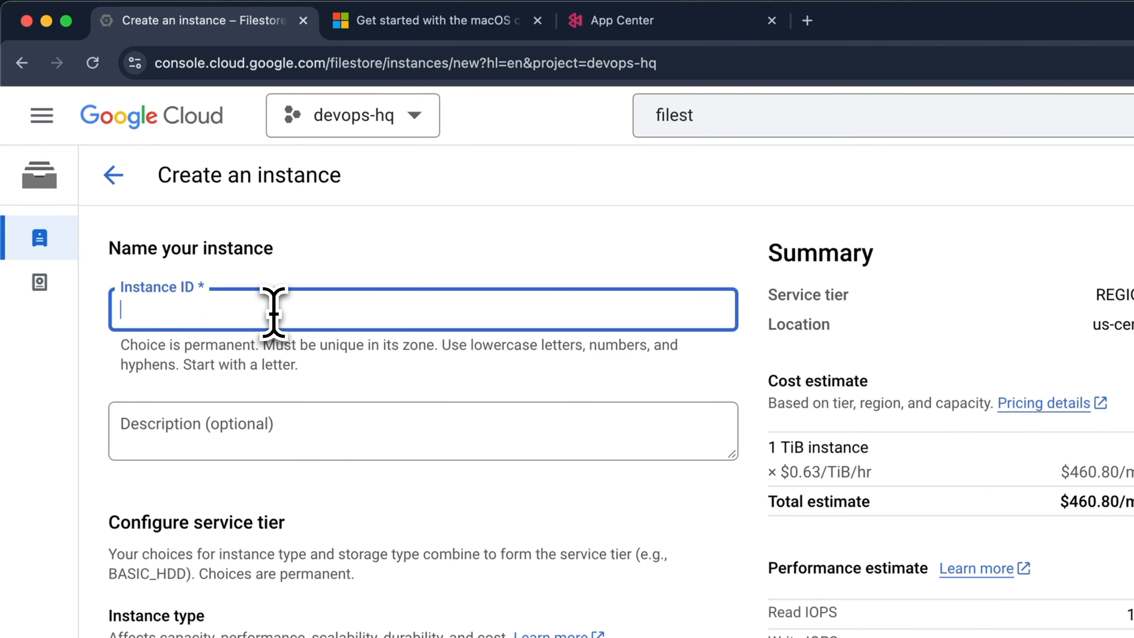
{"action": "type", "text": "filesto"}
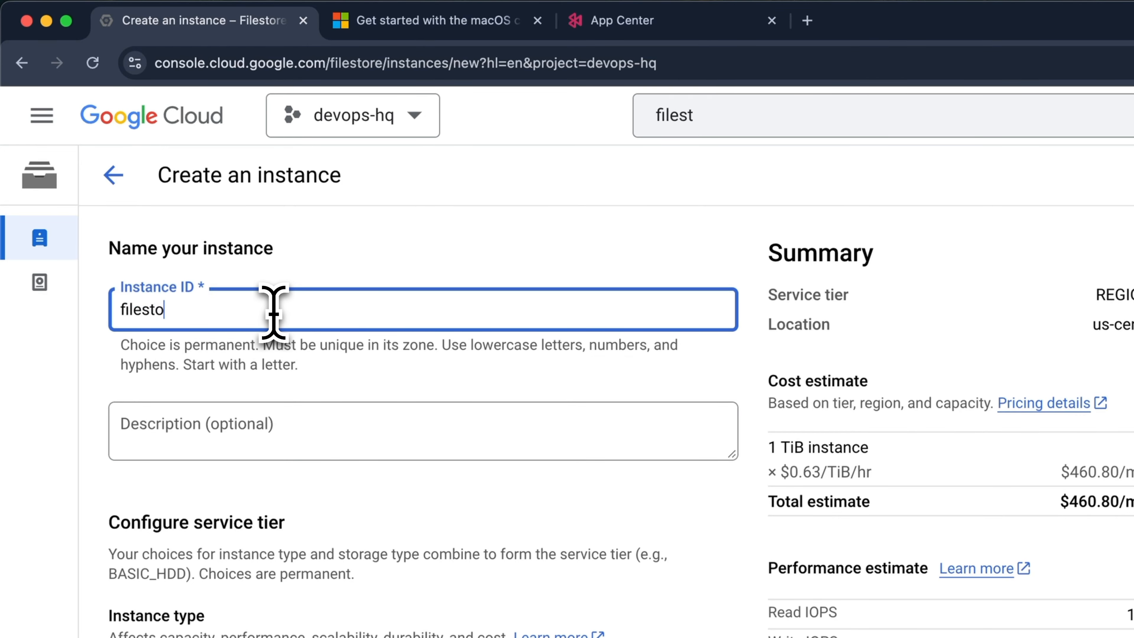
{"action": "type", "text": "re"}
Keep the Regional tier, 1 TiB capacity and us-central1 region, and select the default VPC network for the Filestore instance.
{"action": "scroll", "coordinate": [273, 309], "scroll_direction": "down", "scroll_amount": 5}
{"action": "scroll", "coordinate": [320, 511], "scroll_direction": "up", "scroll_amount": 2}
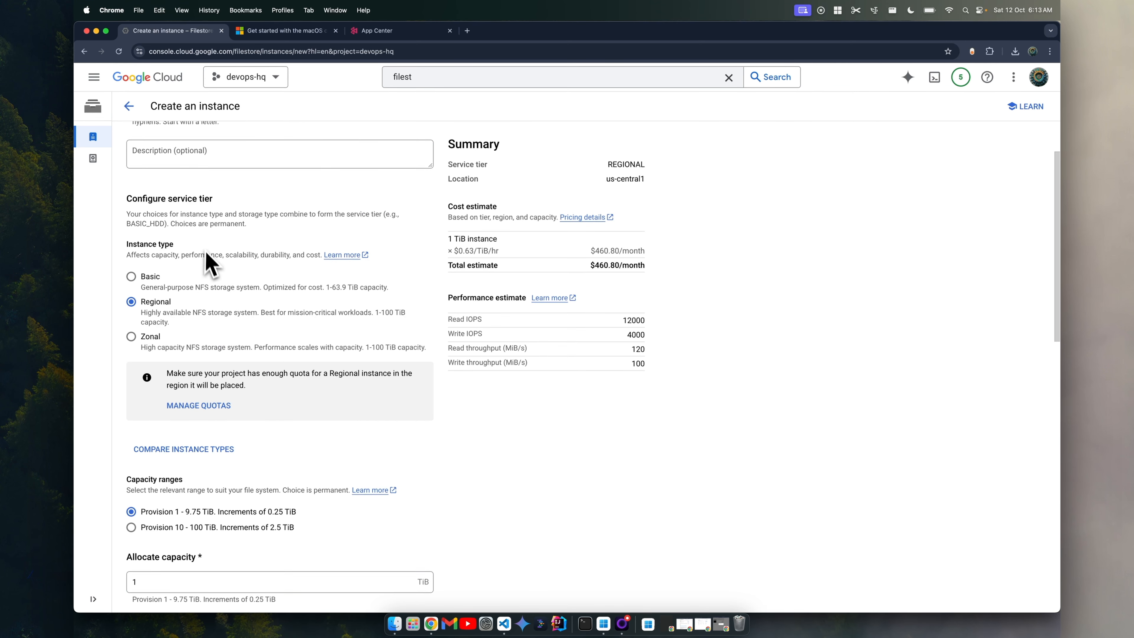
{"action": "scroll", "coordinate": [208, 263], "scroll_direction": "down", "scroll_amount": 1}
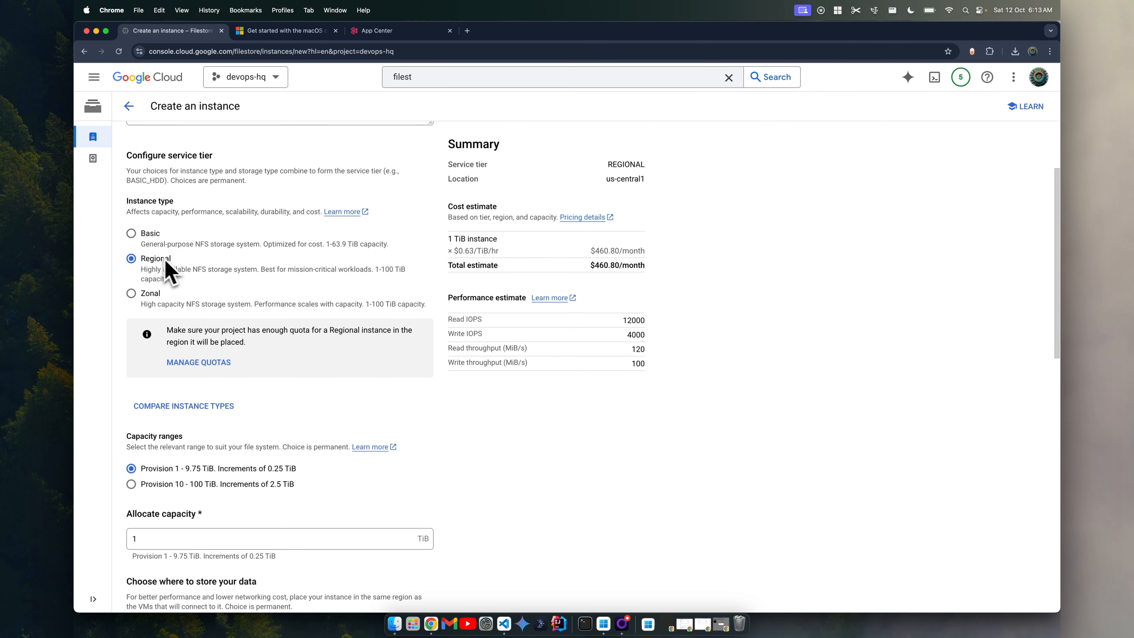
{"action": "scroll", "coordinate": [190, 286], "scroll_direction": "down", "scroll_amount": 1}
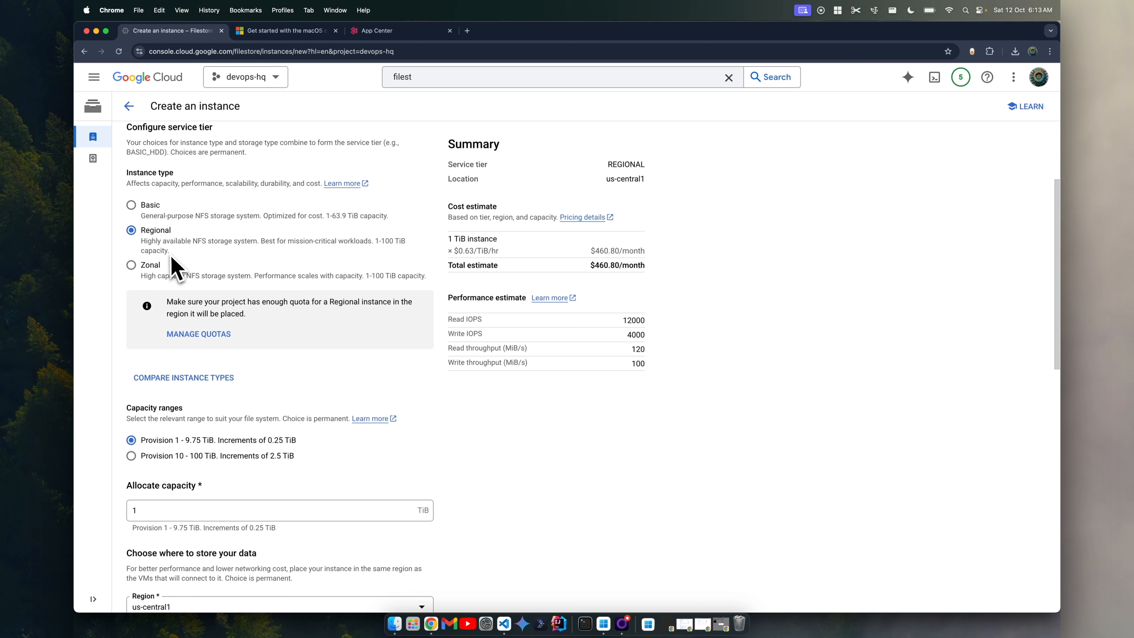
{"action": "scroll", "coordinate": [200, 392], "scroll_direction": "down", "scroll_amount": 3}
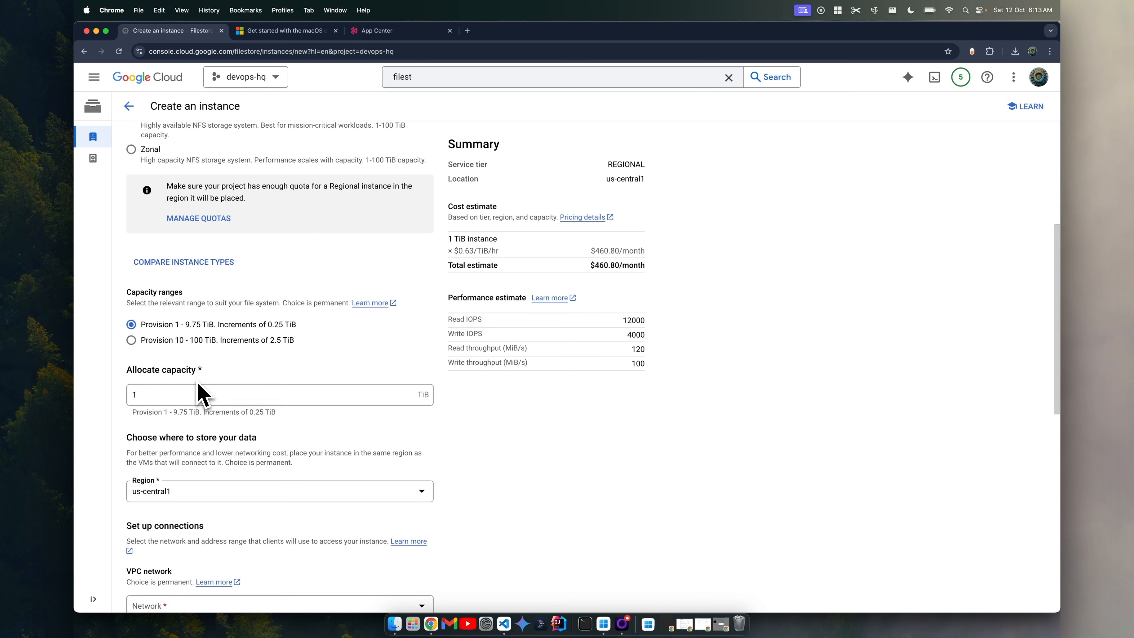
{"action": "scroll", "coordinate": [235, 330], "scroll_direction": "down", "scroll_amount": 2}
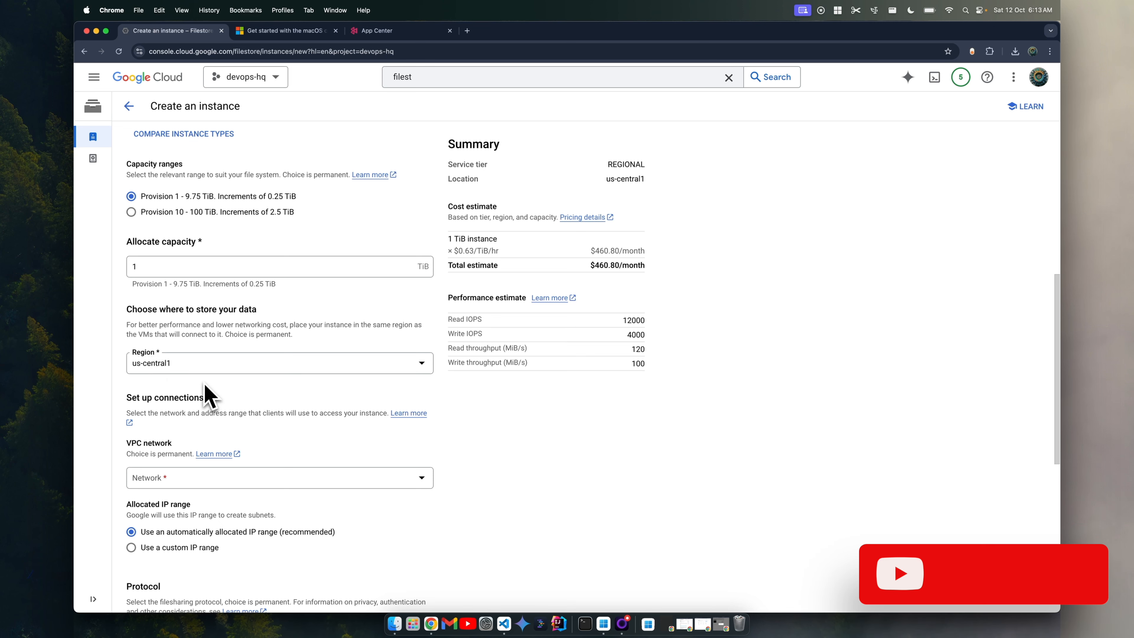
{"action": "scroll", "coordinate": [184, 385], "scroll_direction": "down", "scroll_amount": 1}
{"action": "scroll", "coordinate": [185, 384], "scroll_direction": "down", "scroll_amount": 2}
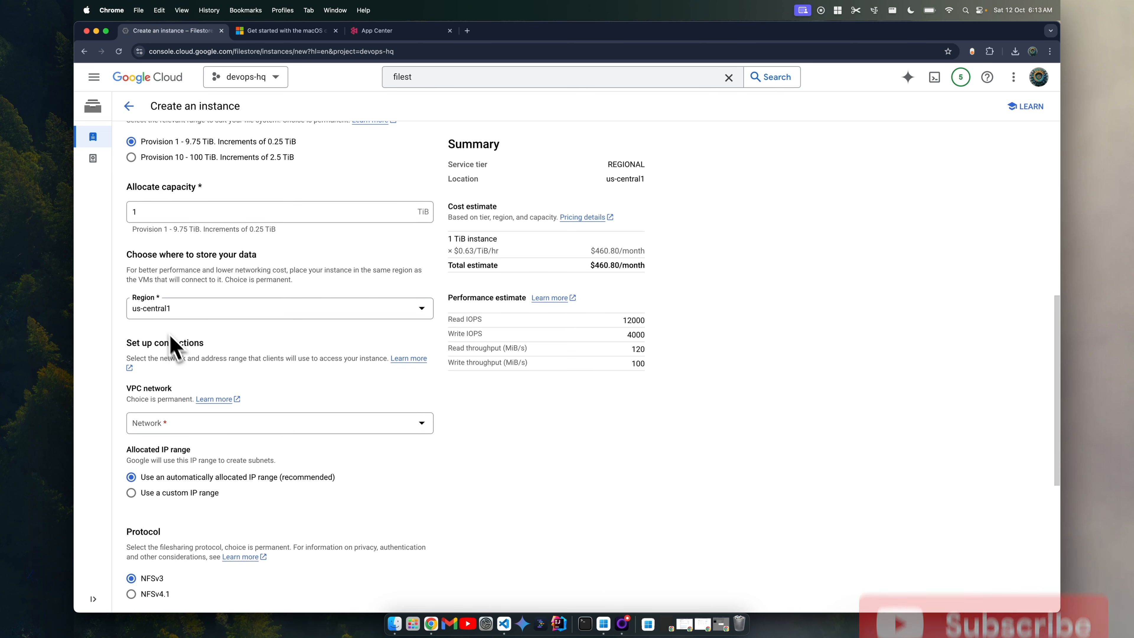
{"action": "scroll", "coordinate": [192, 351], "scroll_direction": "down", "scroll_amount": 4}
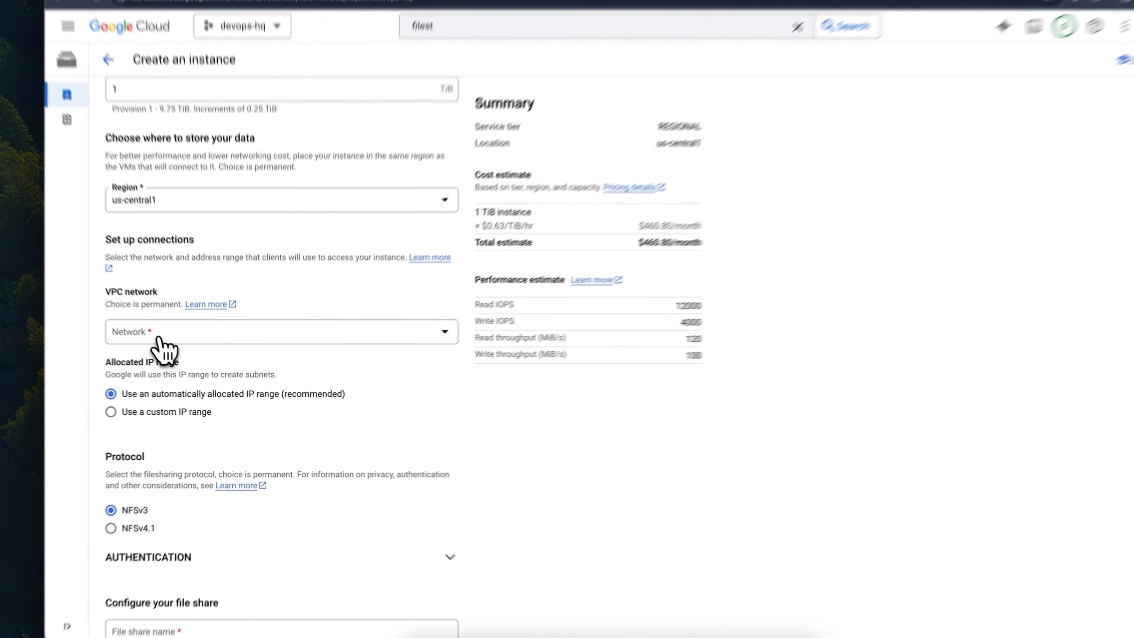
{"action": "left_click", "coordinate": [159, 338]}
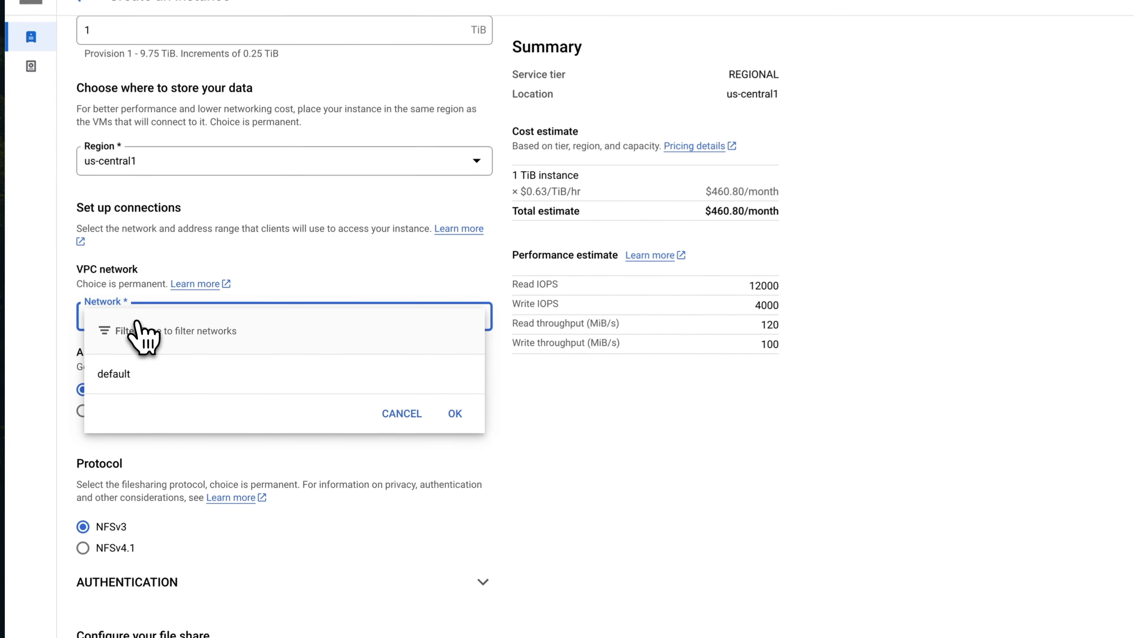
{"action": "left_click", "coordinate": [138, 382]}
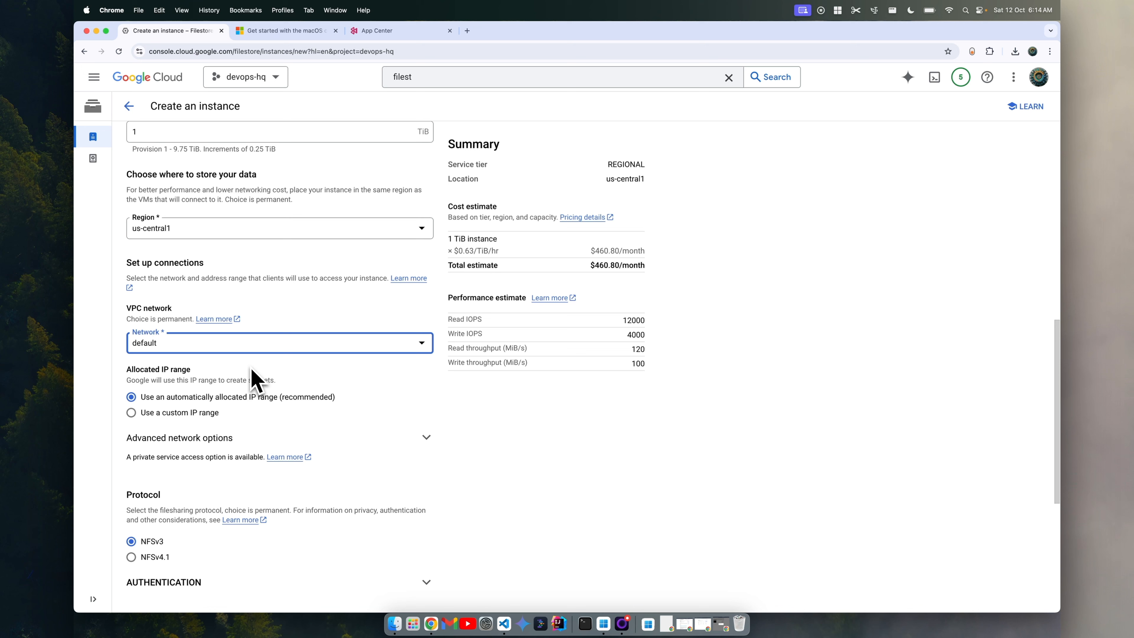
Name the file share test, keep NFSv3 and access for all VPC clients, and create the Filestore instance.
{"action": "scroll", "coordinate": [235, 417], "scroll_direction": "down", "scroll_amount": 5}
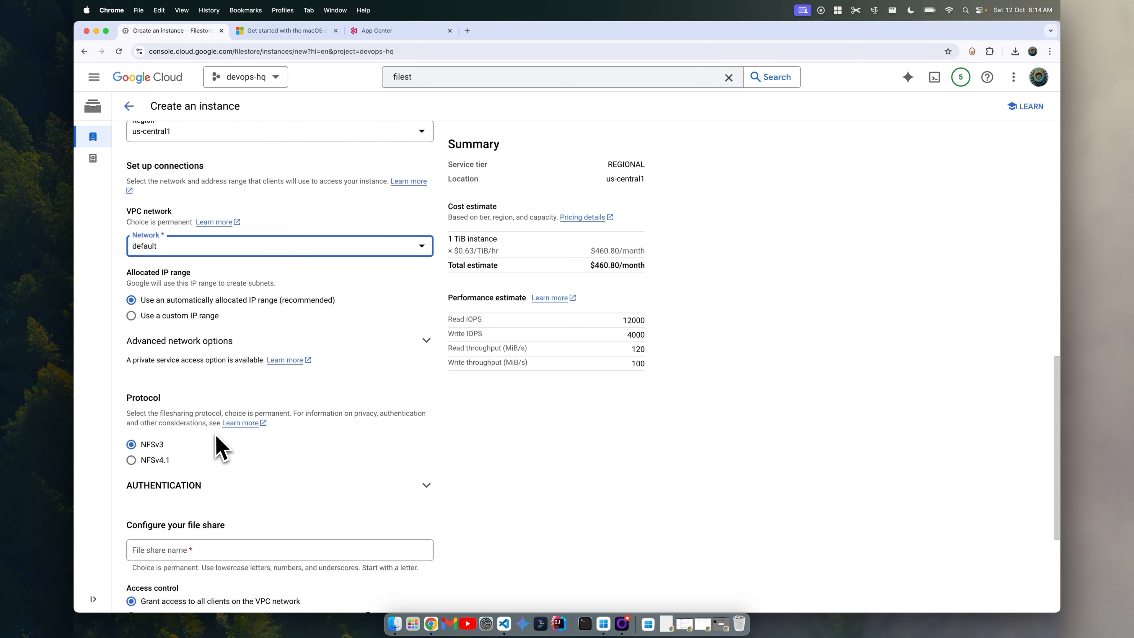
{"action": "scroll", "coordinate": [230, 518], "scroll_direction": "down", "scroll_amount": 1}
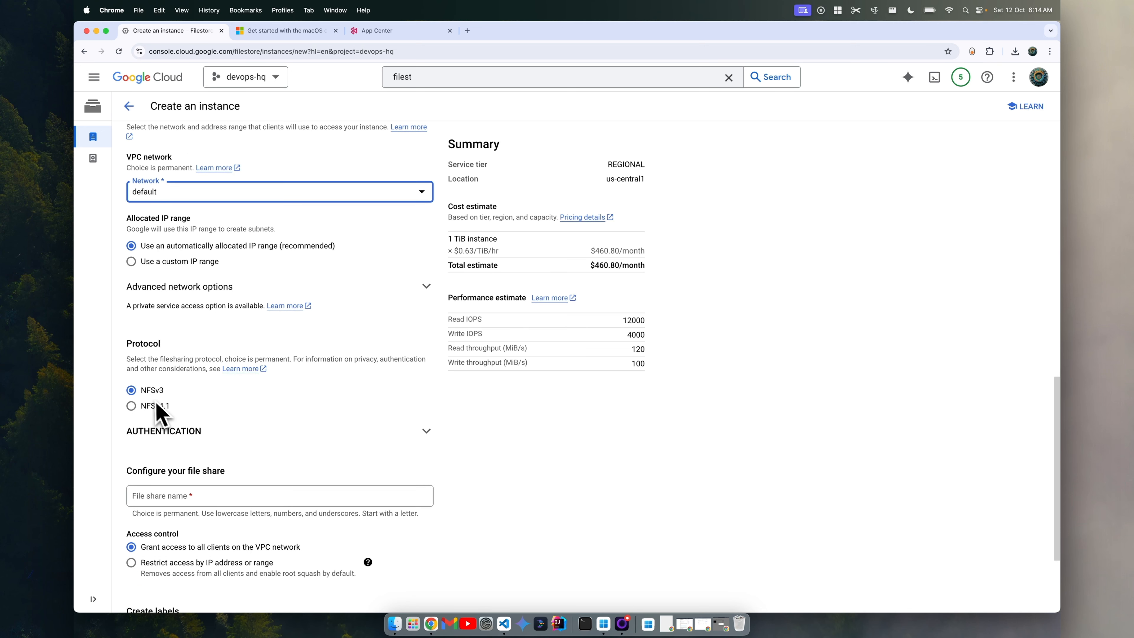
{"action": "scroll", "coordinate": [170, 415], "scroll_direction": "down", "scroll_amount": 2}
{"action": "scroll", "coordinate": [178, 422], "scroll_direction": "down", "scroll_amount": 3}
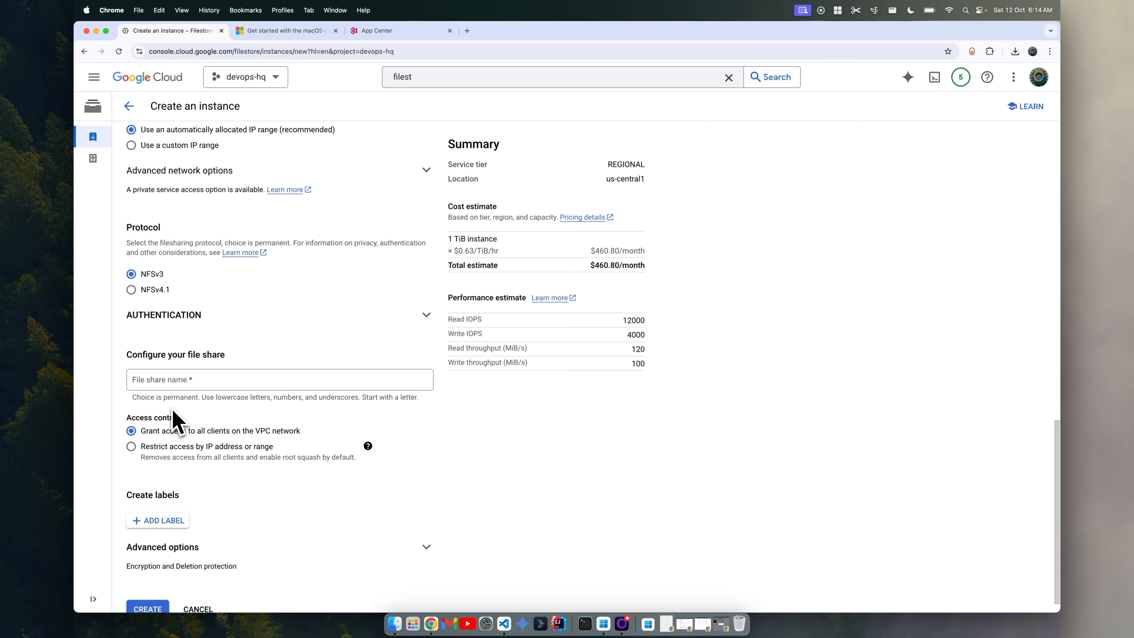
{"action": "left_click", "coordinate": [155, 380]}
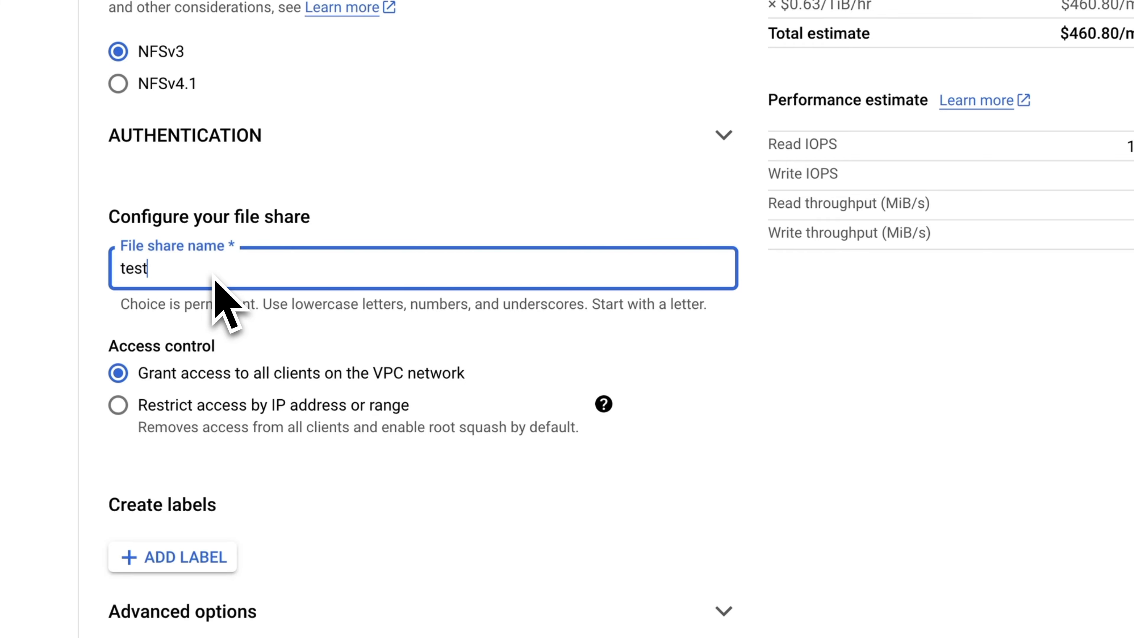
{"action": "scroll", "coordinate": [331, 357], "scroll_direction": "down", "scroll_amount": 2}
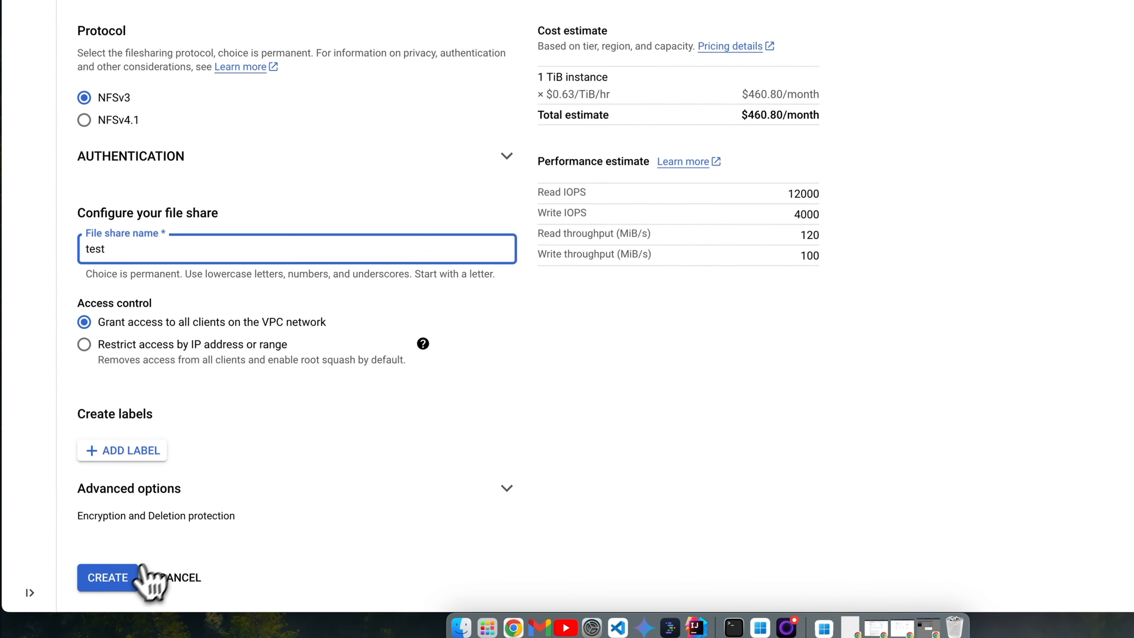
{"action": "left_click", "coordinate": [117, 577]}
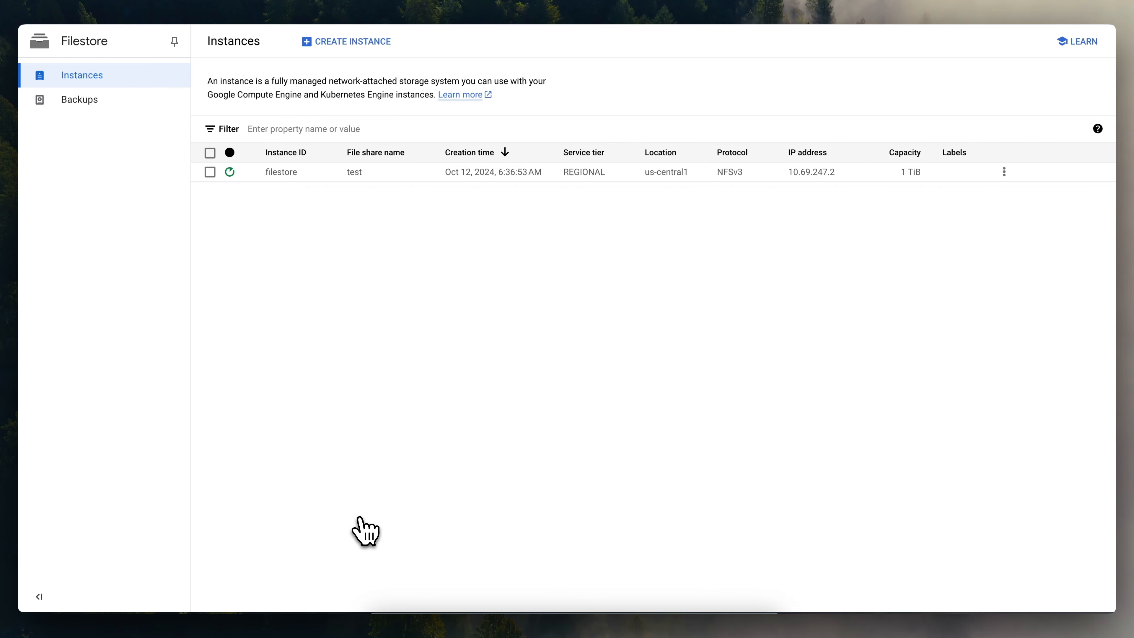
Go to the Compute Engine VM instances list and locate the external IP of windows-instance.
{"action": "left_click", "coordinate": [415, 18]}
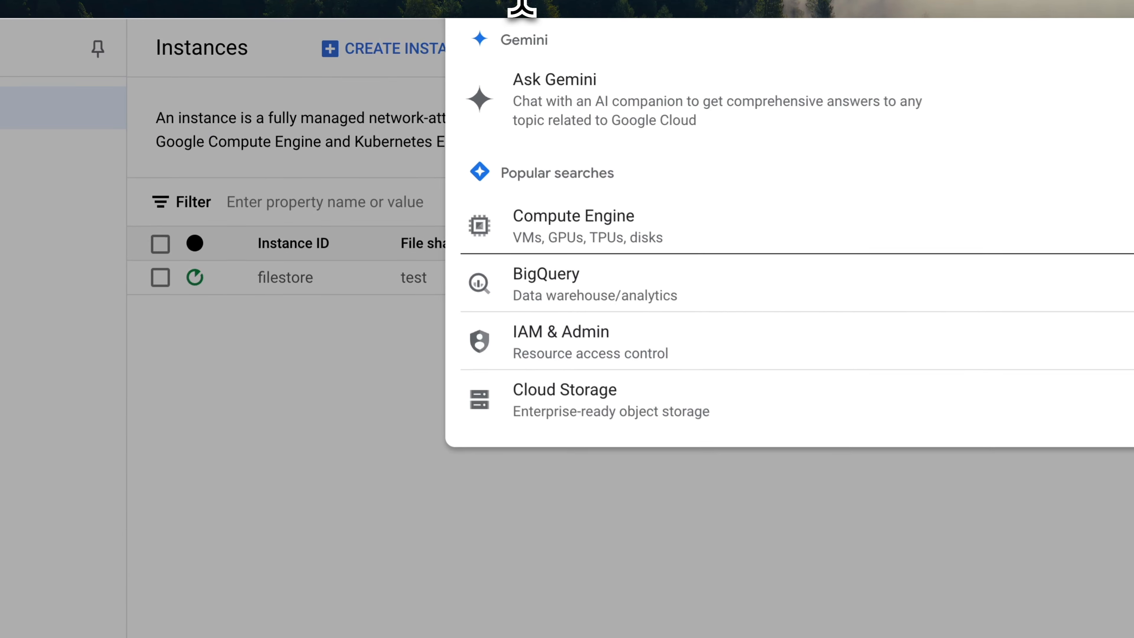
{"action": "left_click", "coordinate": [541, 223]}
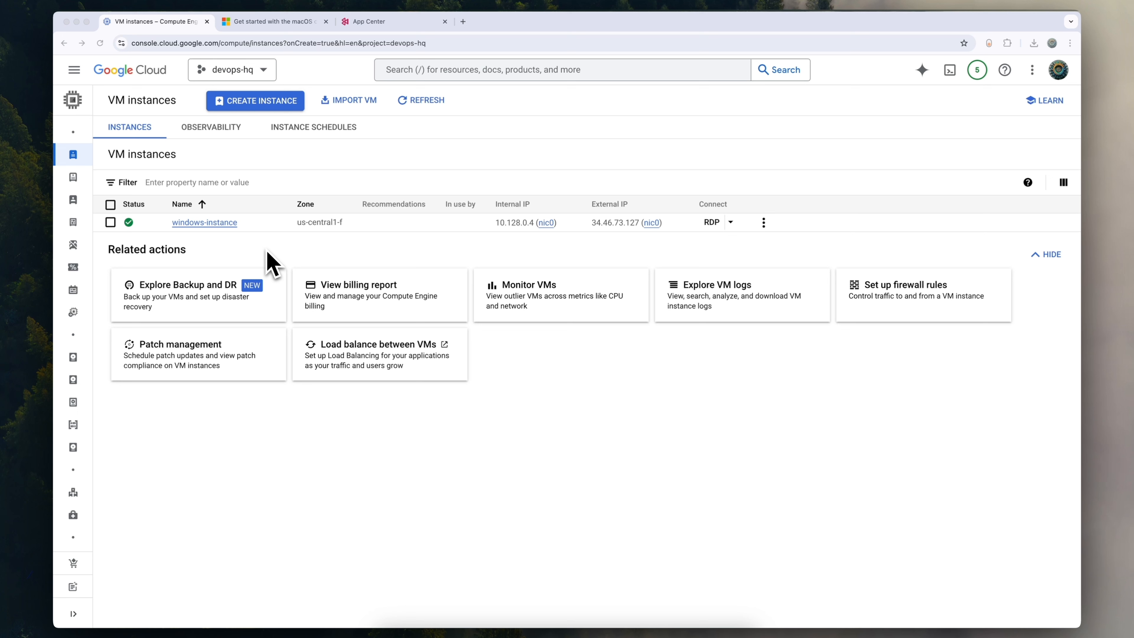
{"action": "left_click", "coordinate": [655, 217]}
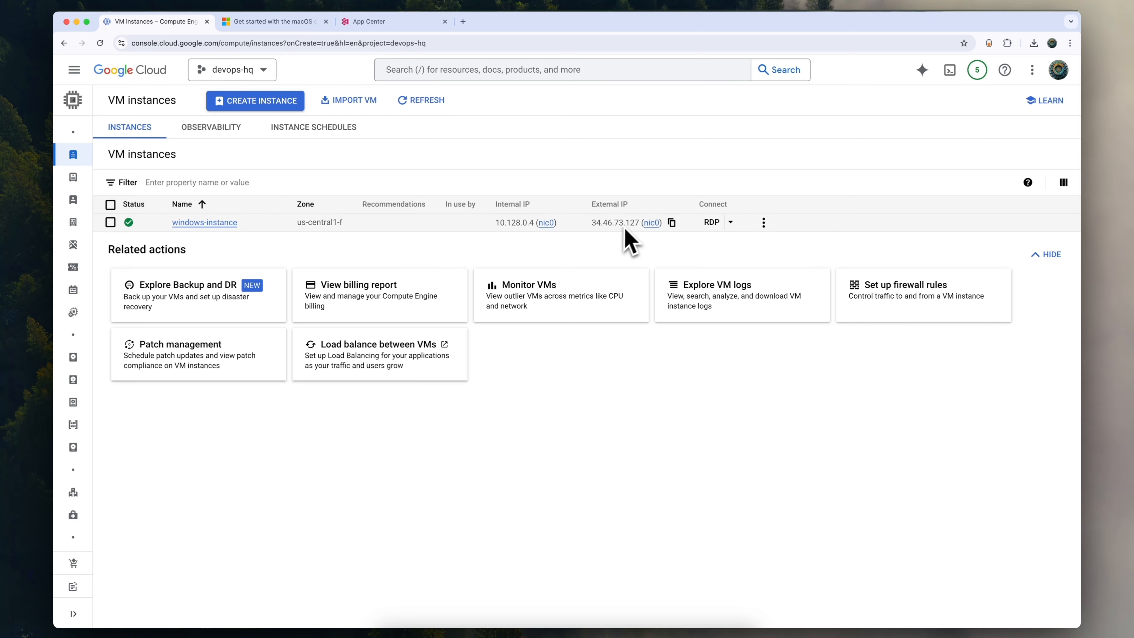
Review the RDP connection options of windows-instance and the Microsoft Windows App Beta download page for macOS.
{"action": "left_click", "coordinate": [730, 222]}
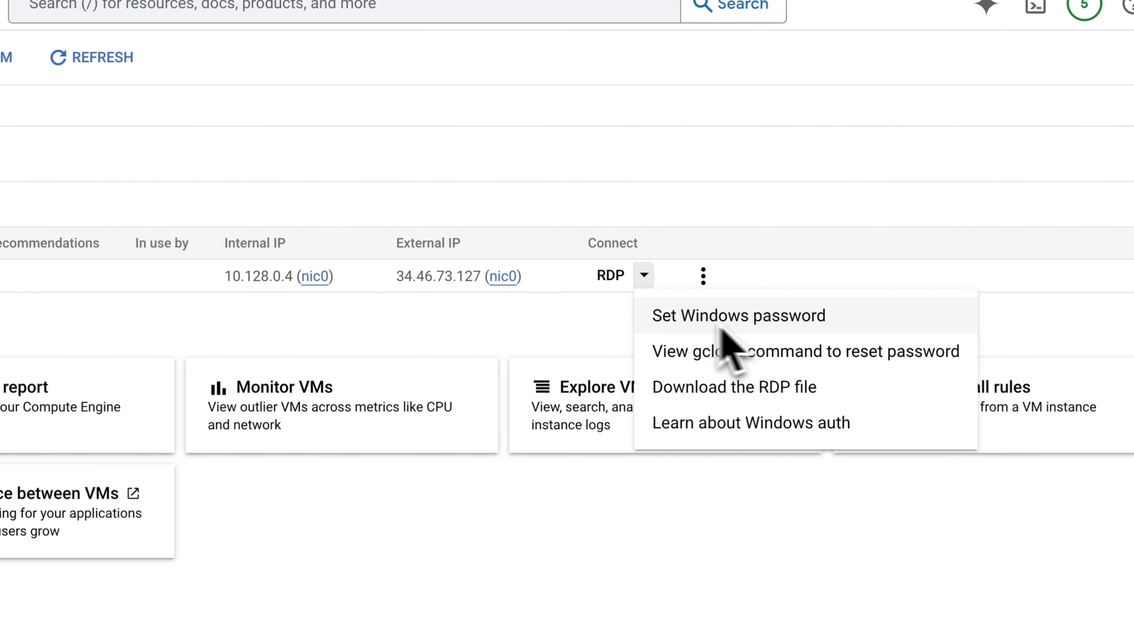
{"action": "left_click", "coordinate": [527, 334]}
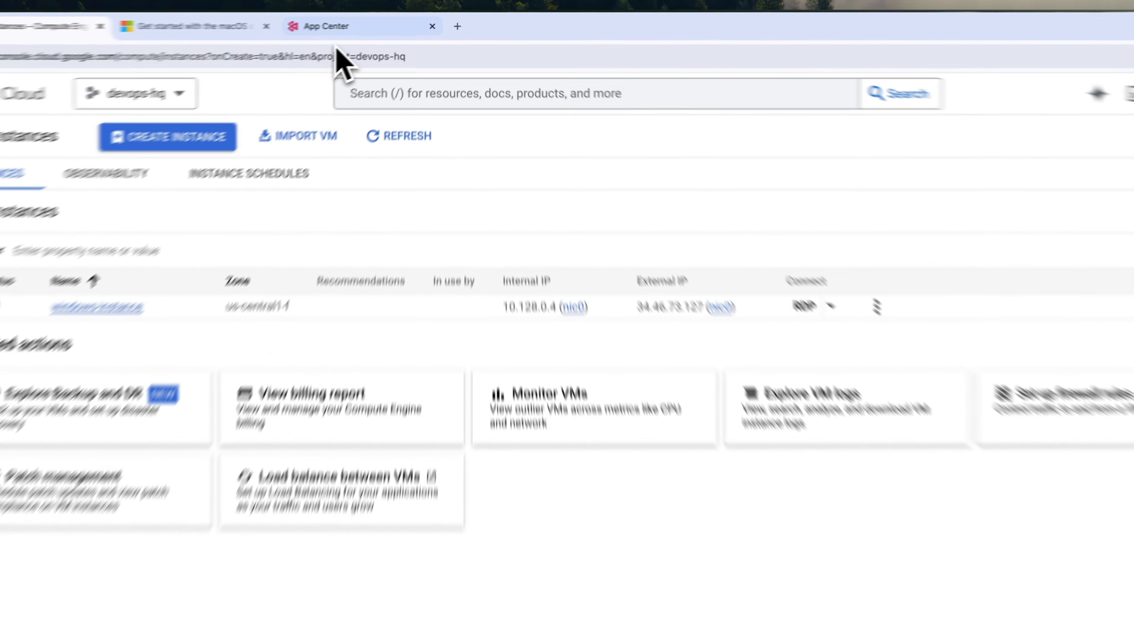
{"action": "left_click", "coordinate": [369, 21]}
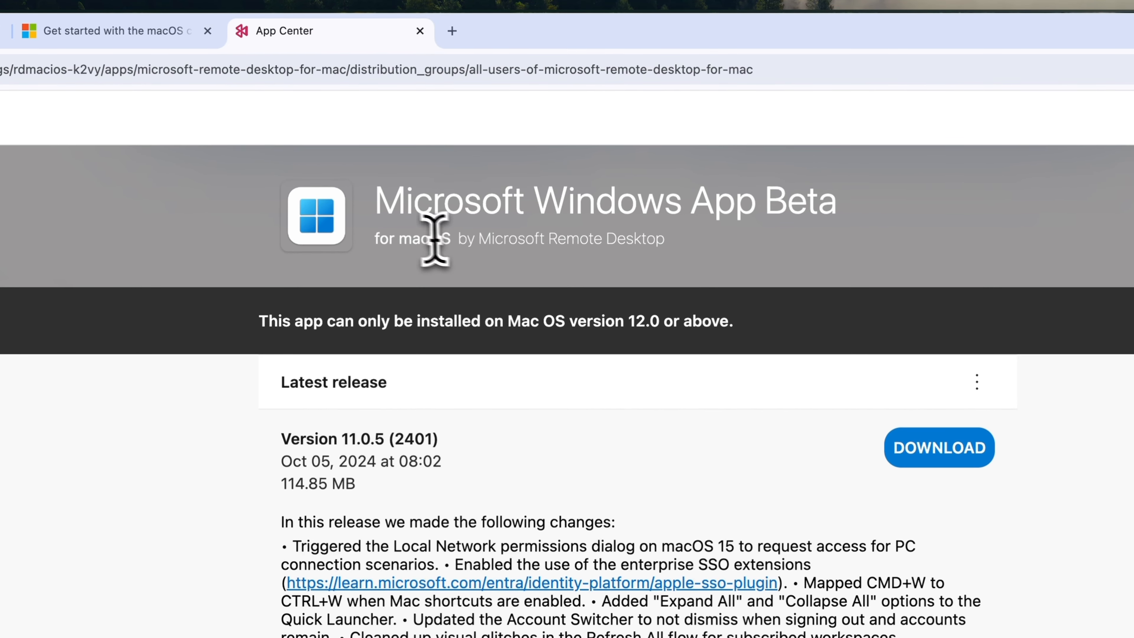
{"action": "left_click_drag", "start_coordinate": [387, 198], "coordinate": [683, 198]}
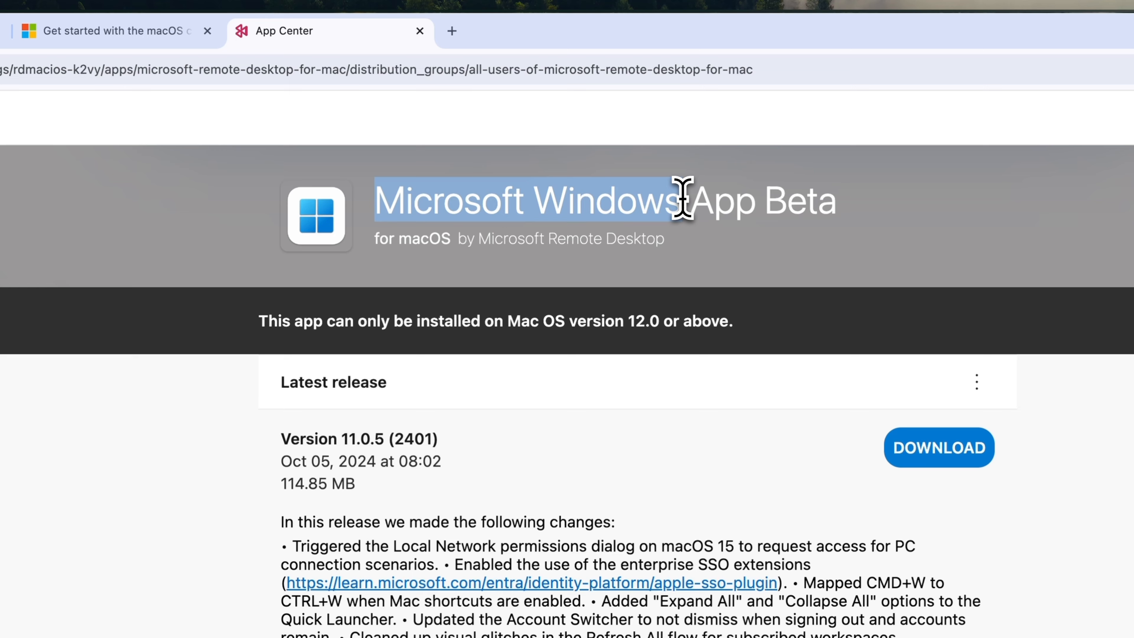
{"action": "left_click", "coordinate": [691, 295]}
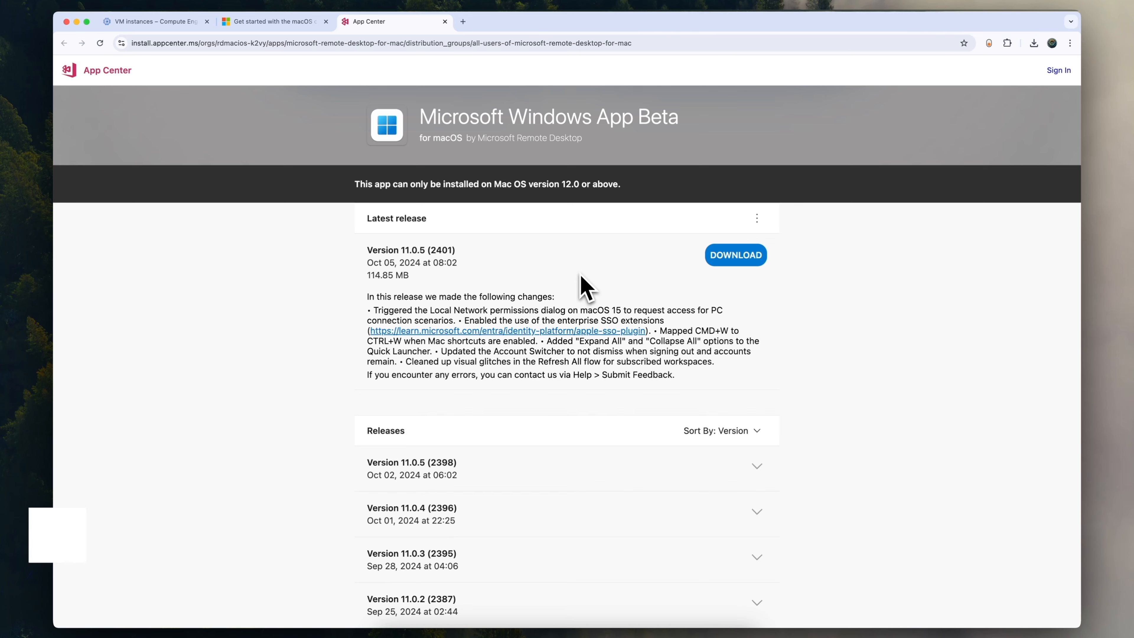
Return to the VM instances list and download the RDP file for windows-instance.
{"action": "left_click", "coordinate": [157, 23]}
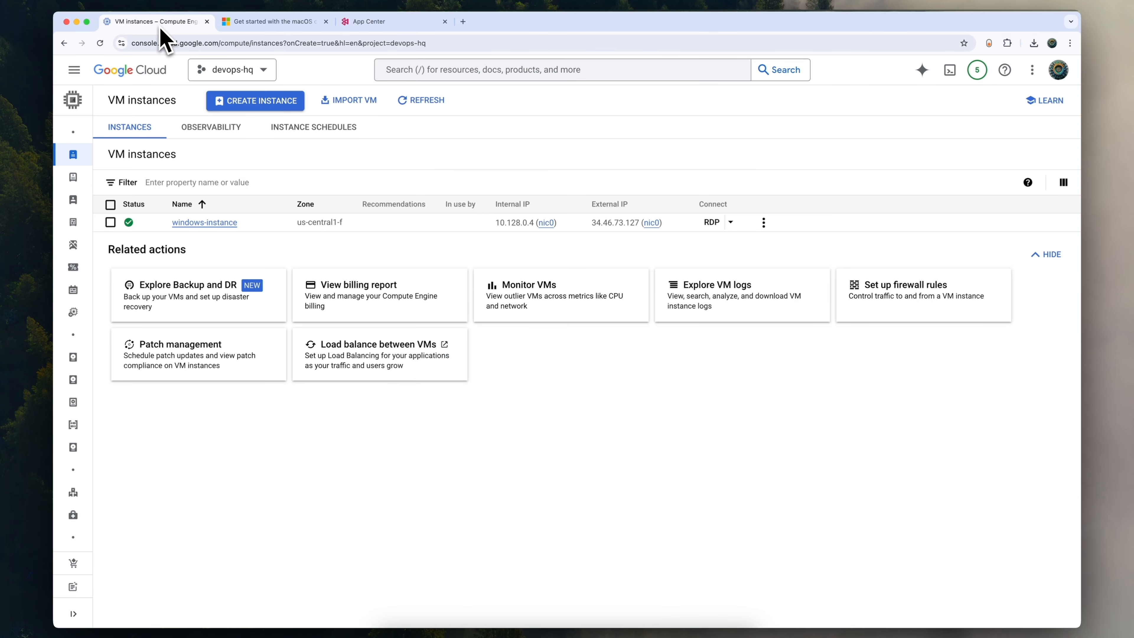
{"action": "left_click", "coordinate": [712, 222]}
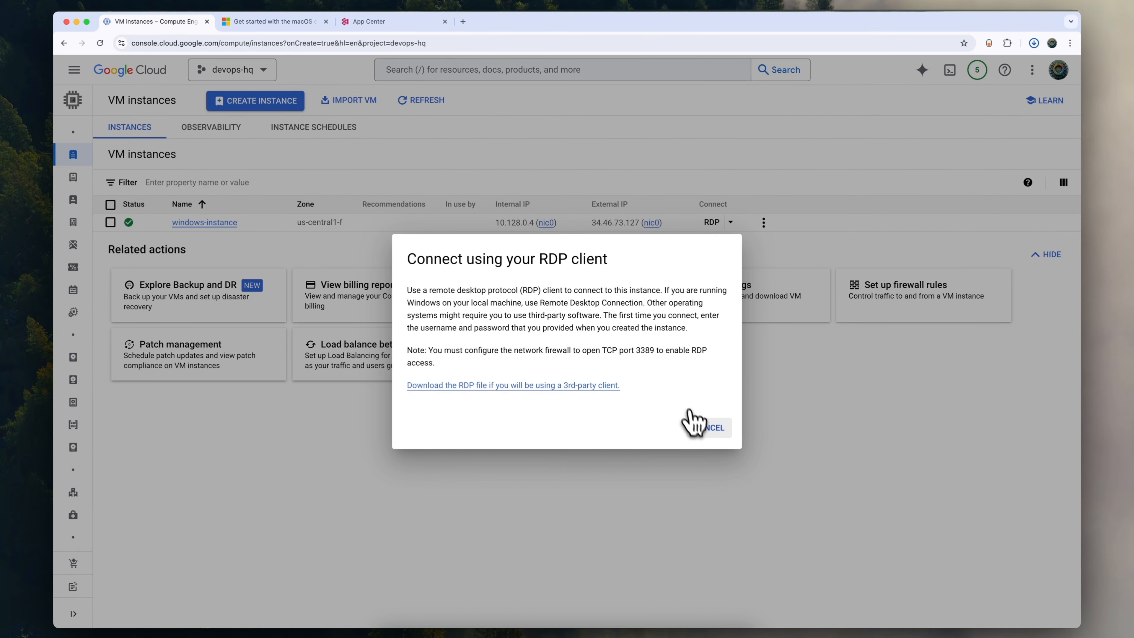
{"action": "left_click", "coordinate": [706, 428]}
Generate a new Windows password on windows-instance for the username devops.
{"action": "left_click", "coordinate": [730, 222]}
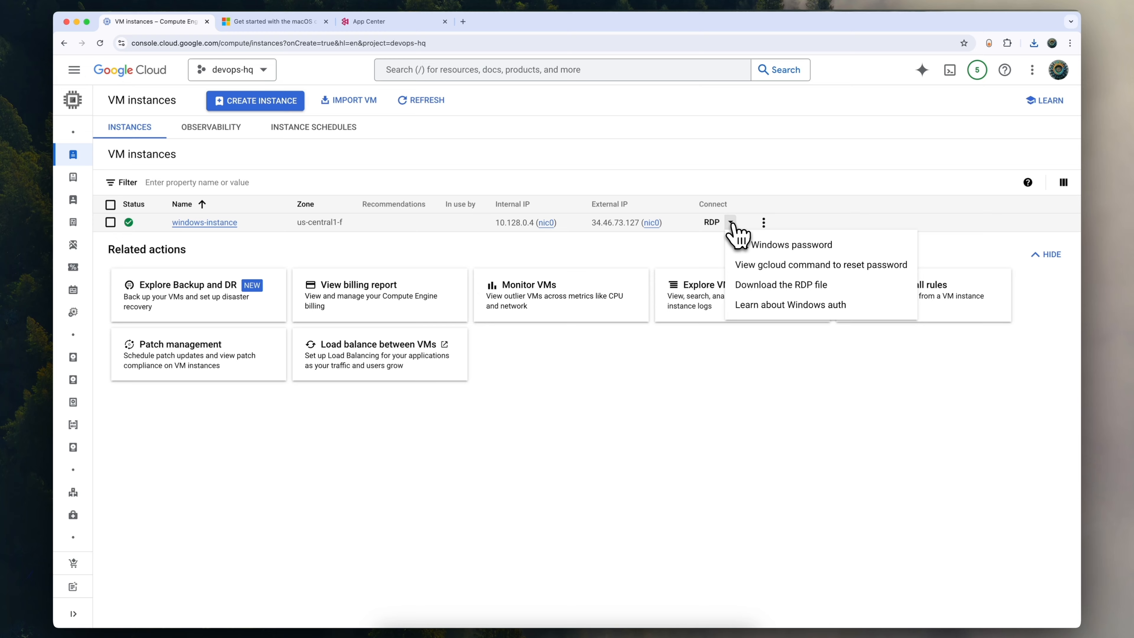
{"action": "left_click", "coordinate": [771, 249]}
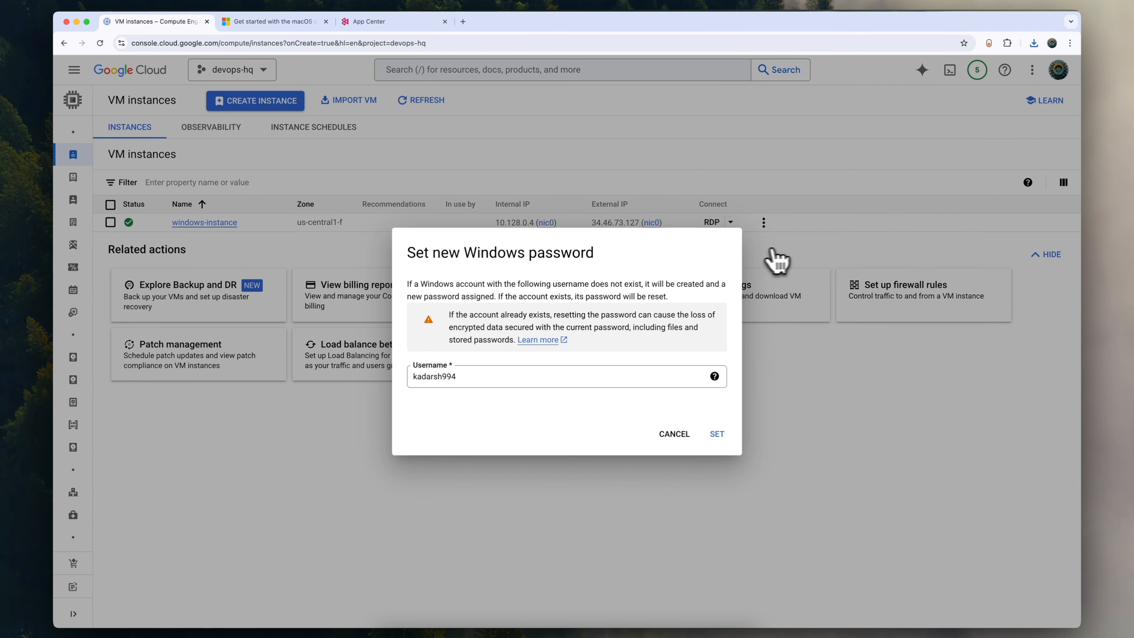
{"action": "double_click", "coordinate": [432, 376]}
{"action": "type", "text": "devops"}
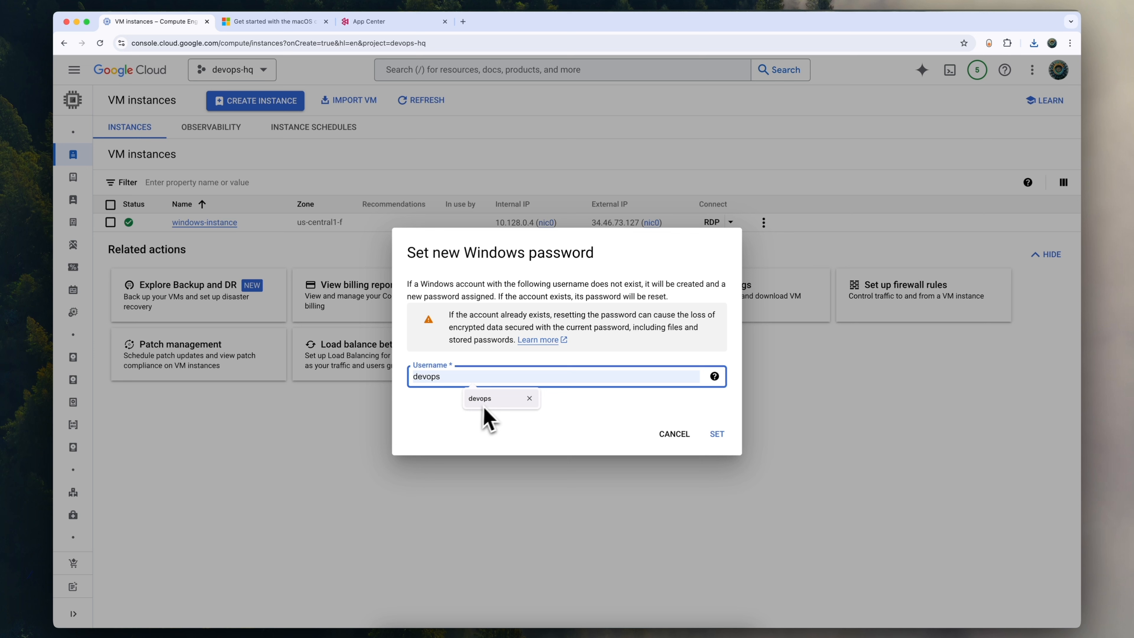
{"action": "left_click", "coordinate": [484, 401]}
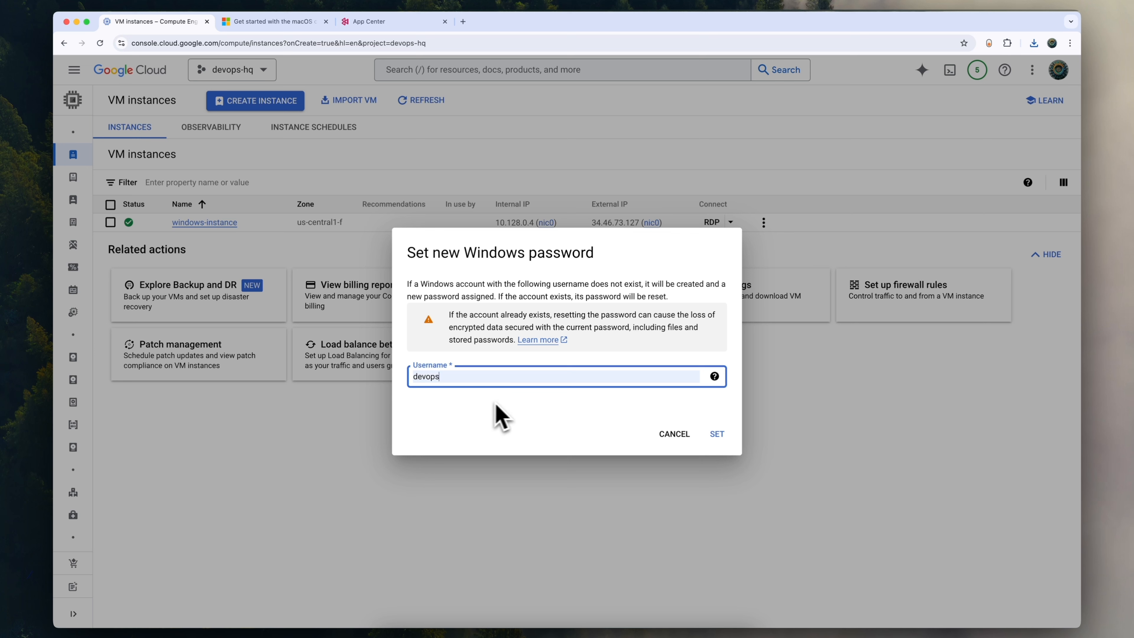
{"action": "left_click", "coordinate": [719, 435]}
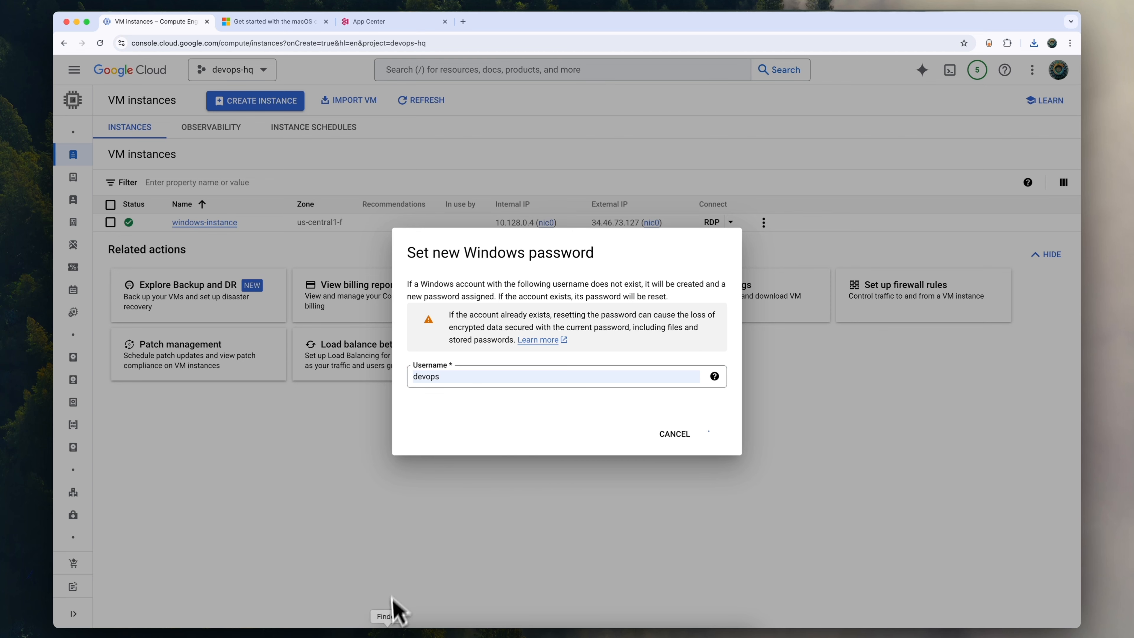
Open the downloaded windows-instance.rdp file in Windows App and set the connection username to devops.
{"action": "left_click", "coordinate": [386, 630]}
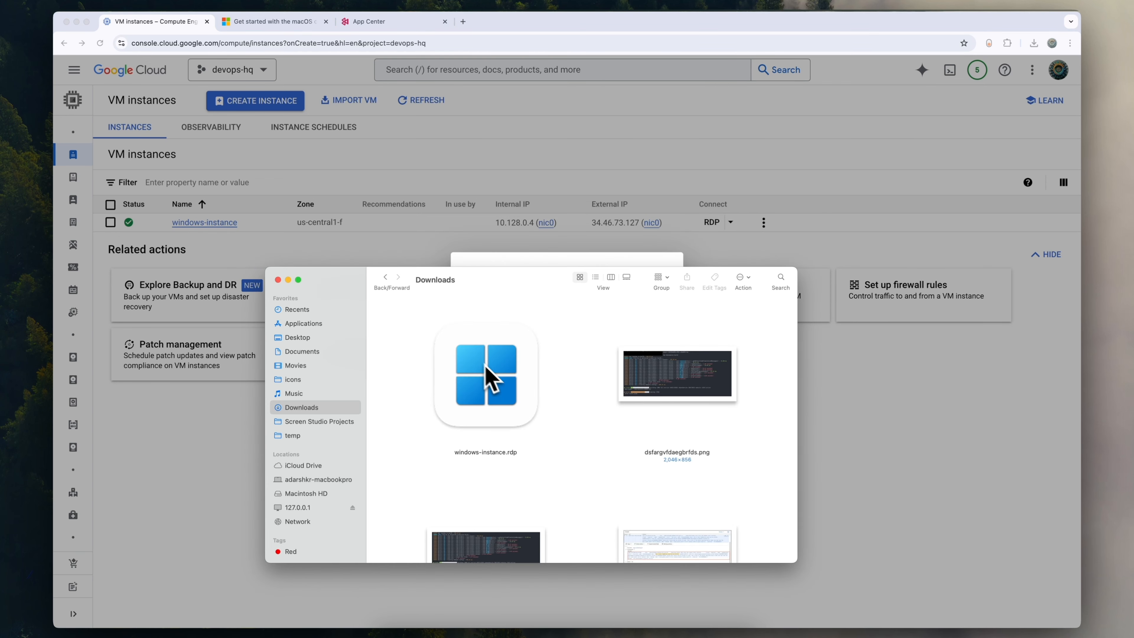
{"action": "double_click", "coordinate": [493, 388]}
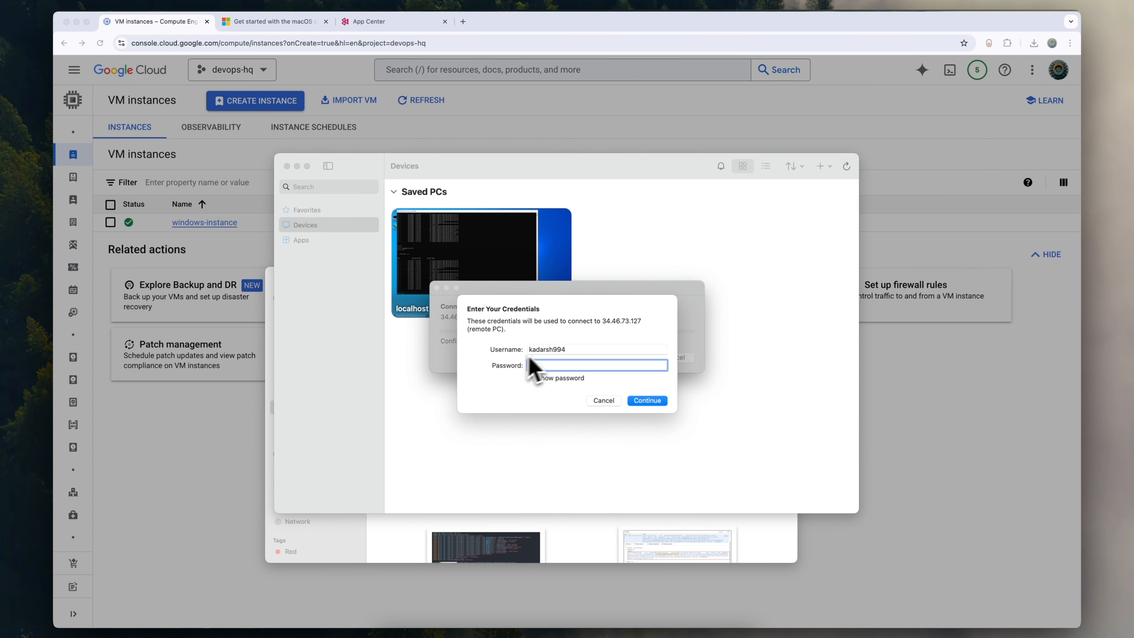
{"action": "double_click", "coordinate": [541, 350]}
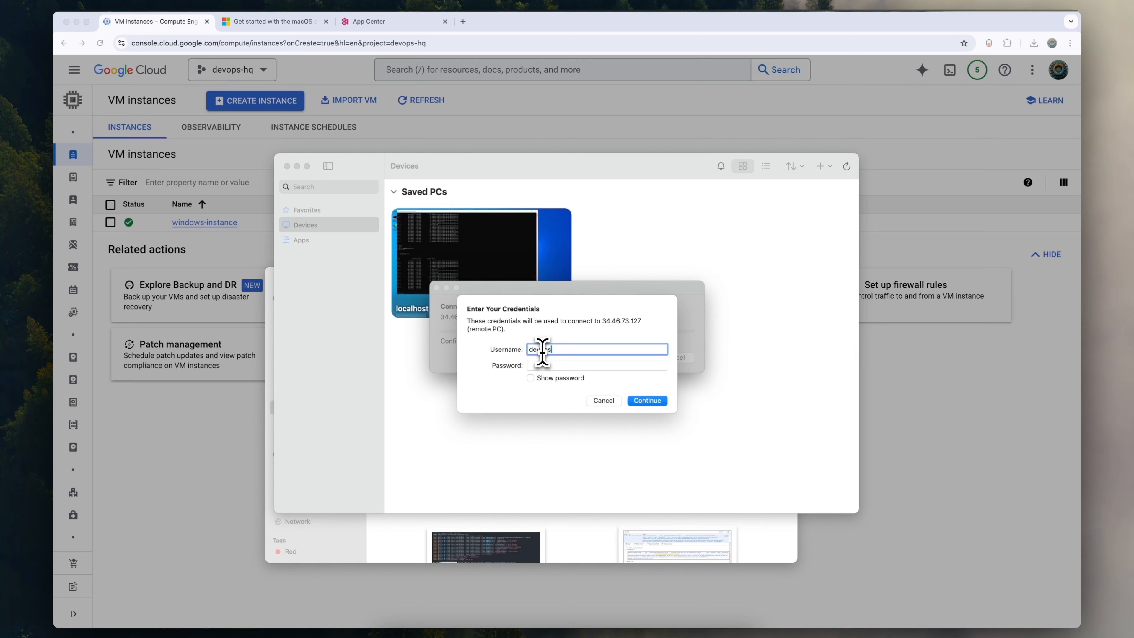
{"action": "left_click", "coordinate": [547, 365]}
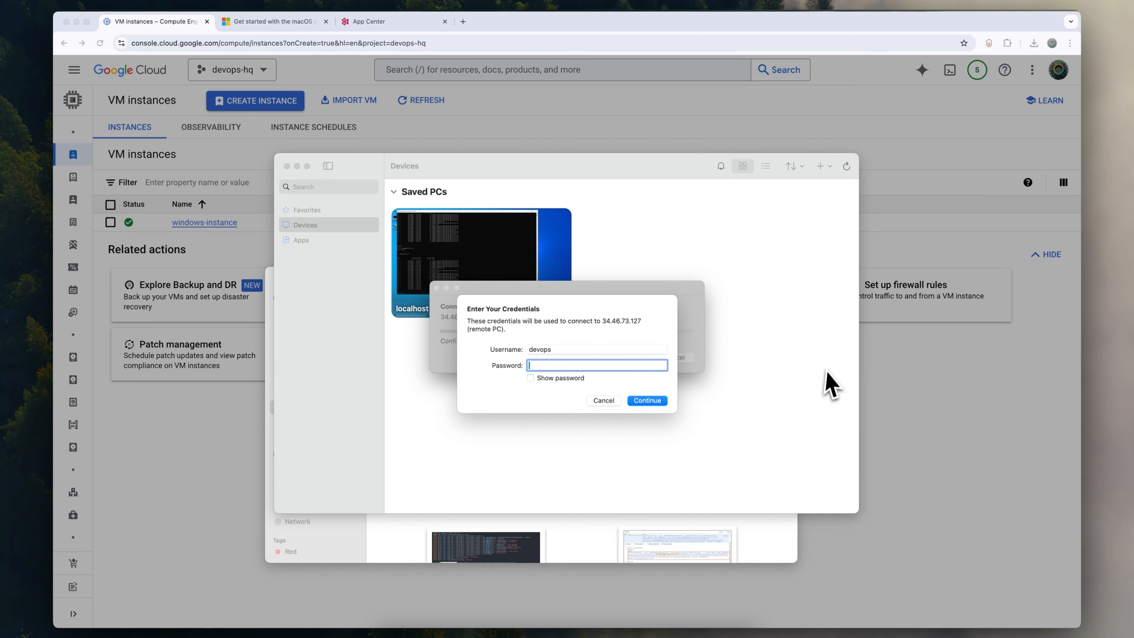
Copy the generated Windows password into the remote PC credentials and connect, accepting the unverified certificate.
{"action": "left_click", "coordinate": [905, 329]}
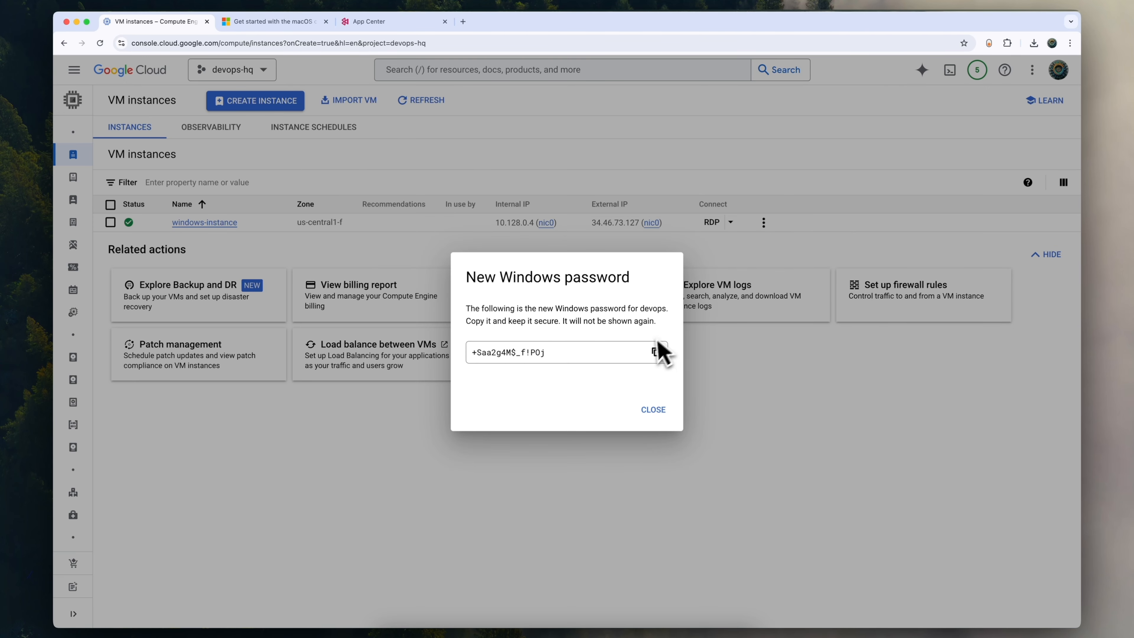
{"action": "left_click", "coordinate": [655, 352]}
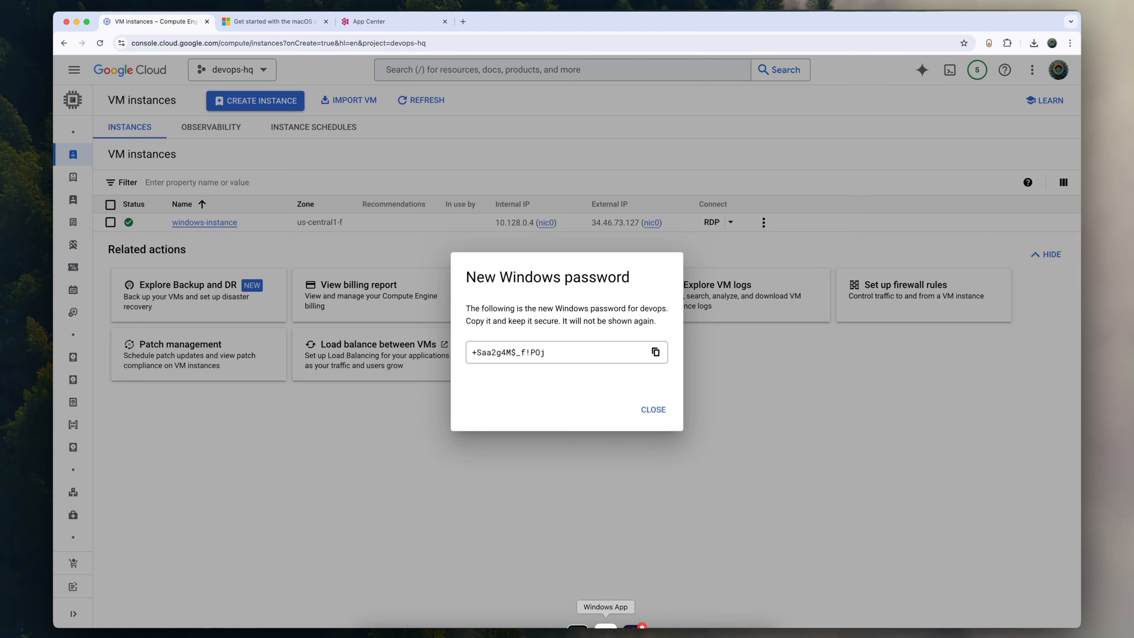
{"action": "left_click", "coordinate": [605, 628]}
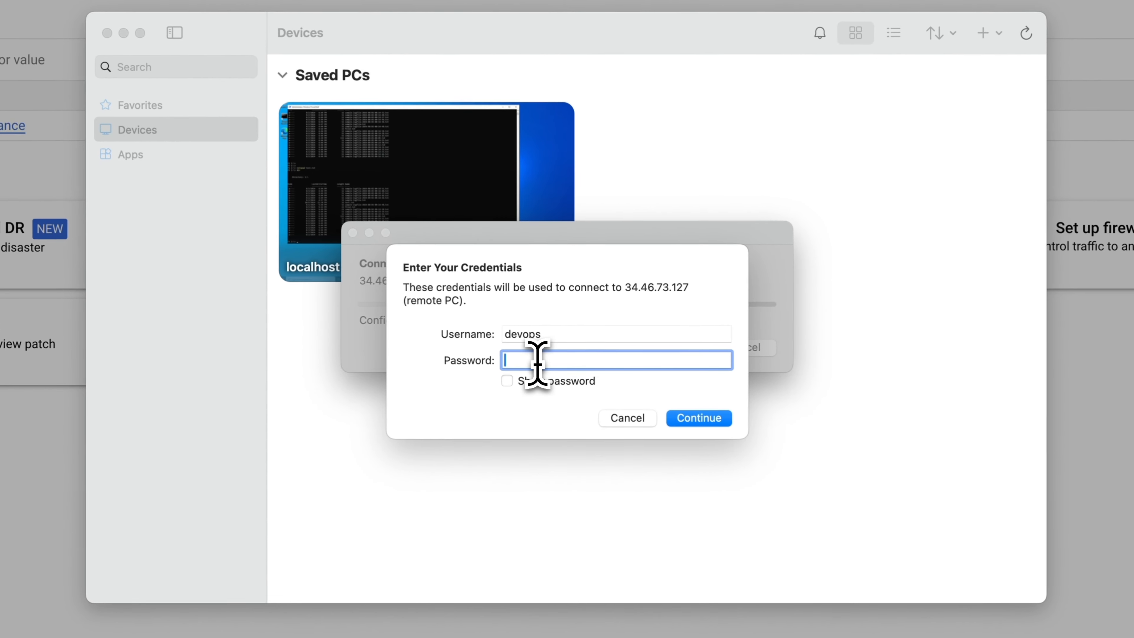
{"action": "key", "text": "super+v"}
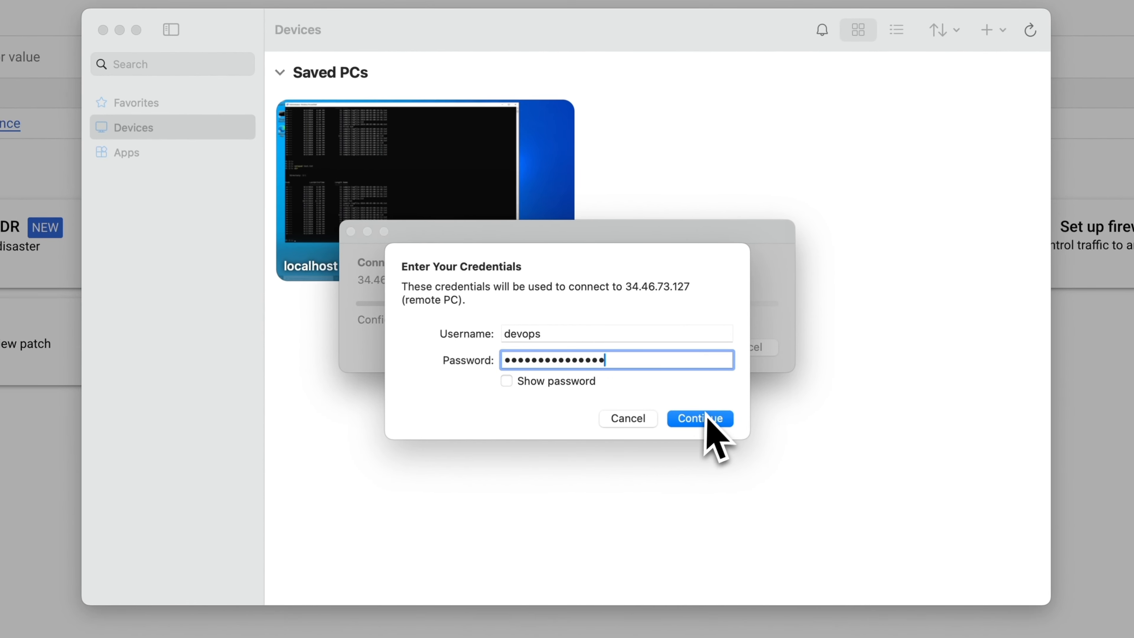
{"action": "left_click", "coordinate": [701, 418]}
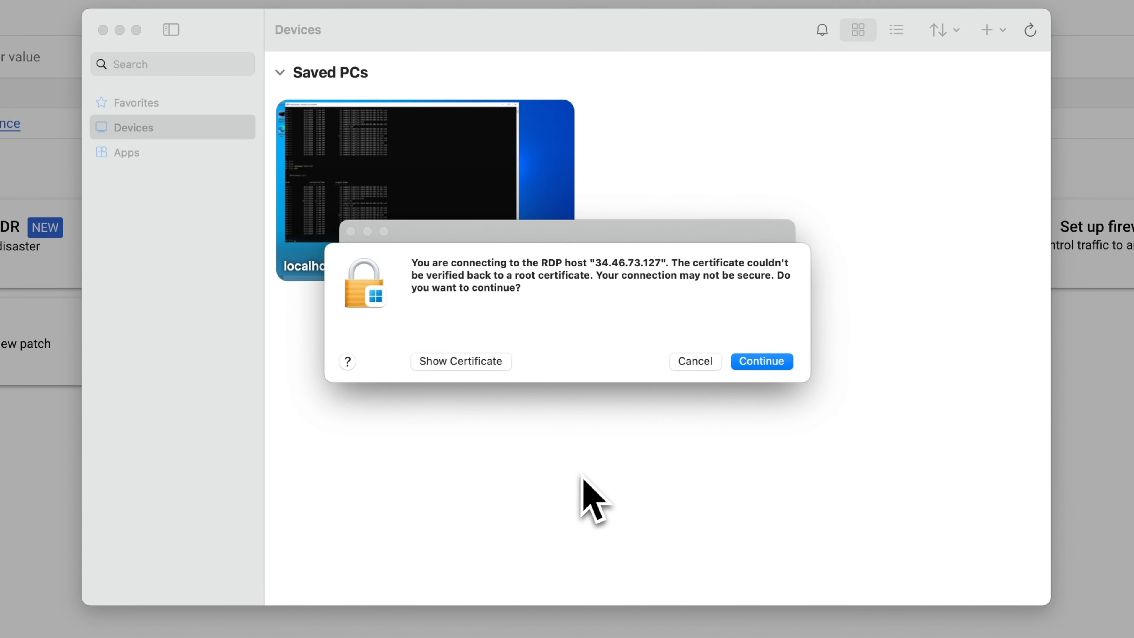
{"action": "left_click", "coordinate": [777, 364]}
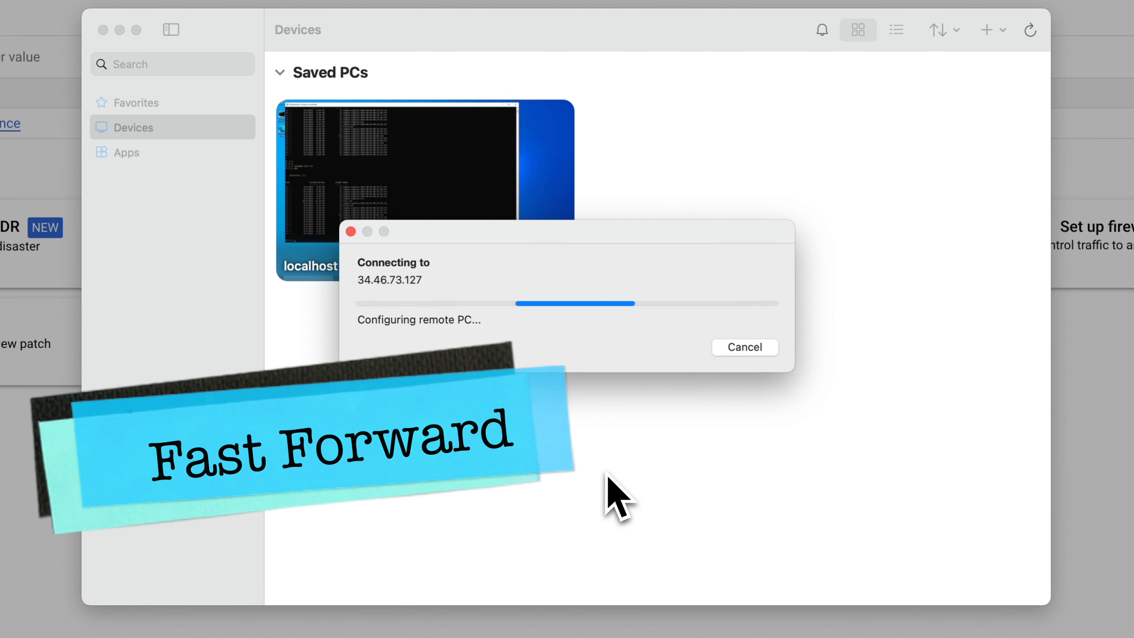